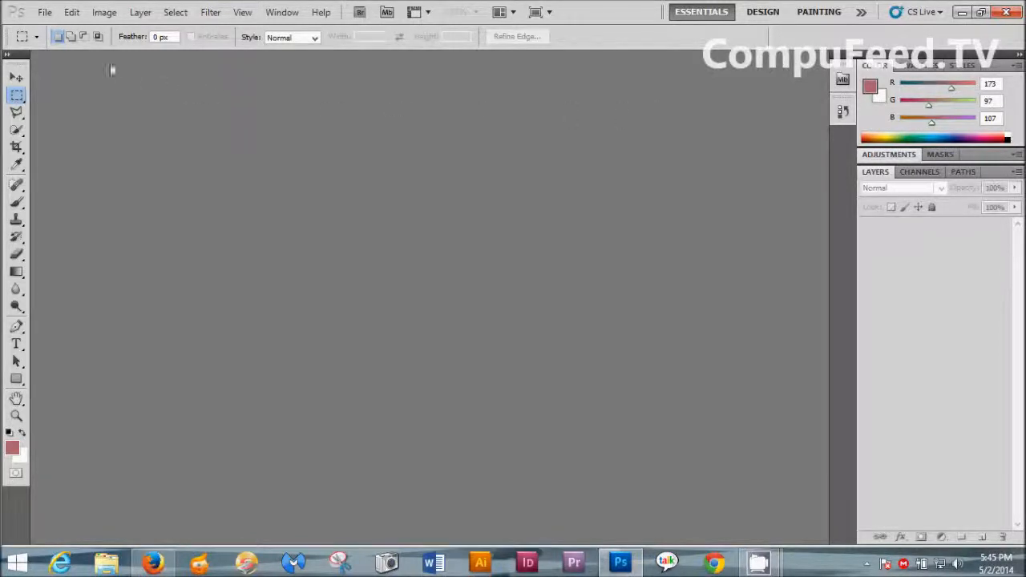
Step: Open the image Original from the Photoshop folder for Youtube
left_click(45, 12)
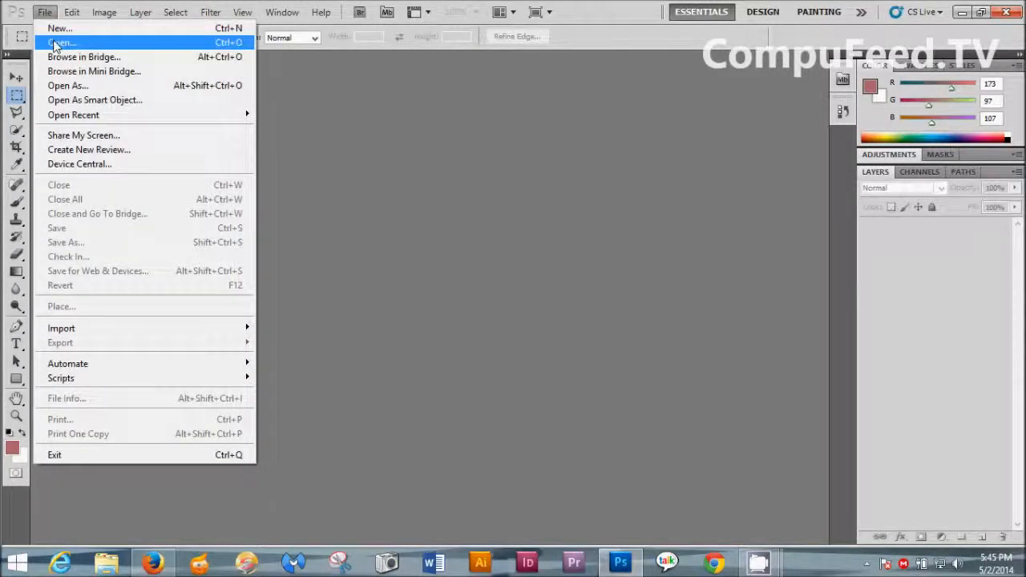
left_click(68, 40)
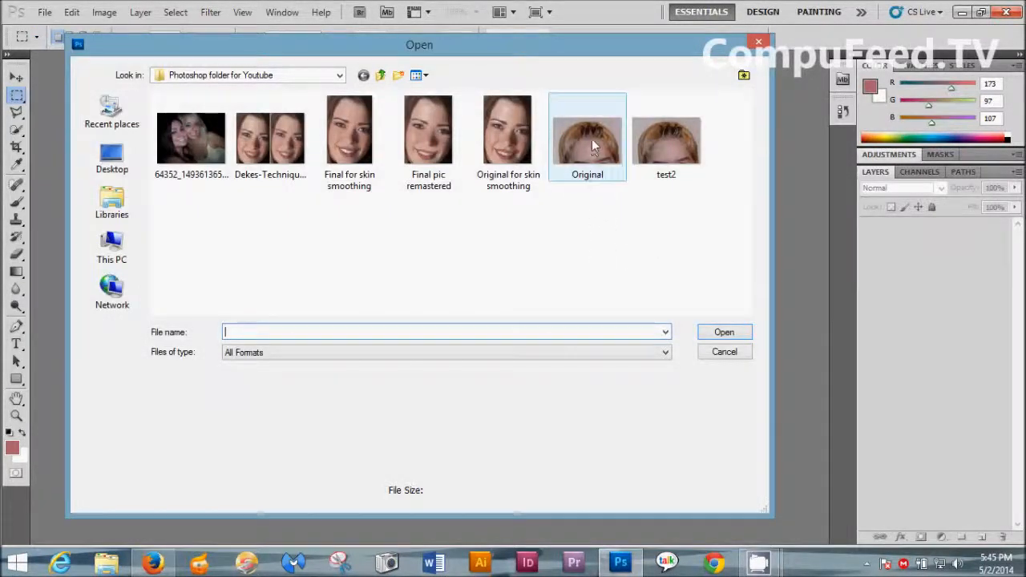
left_click(595, 145)
left_click(723, 335)
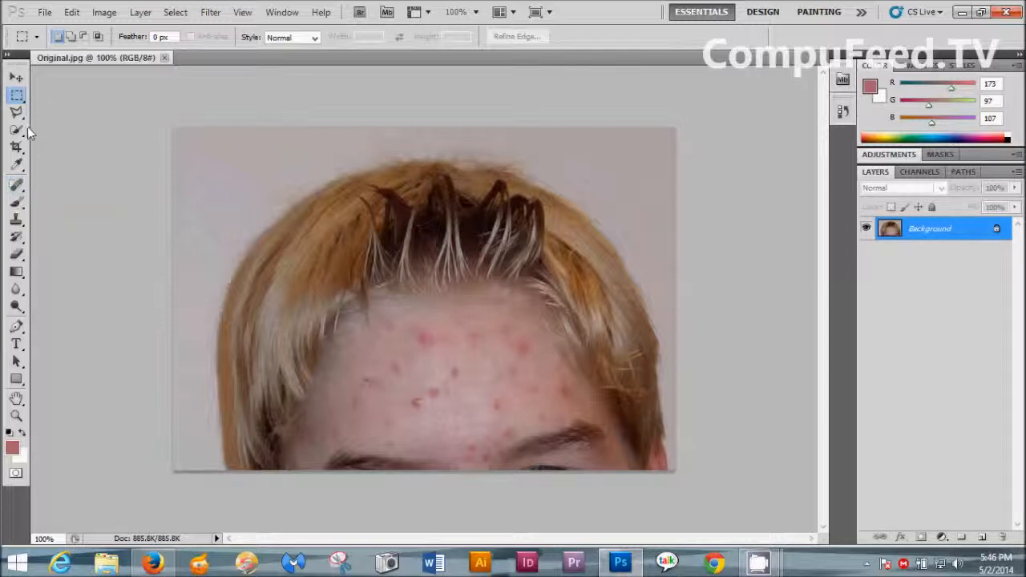
Step: Remove the red blemishes across the forehead with the Spot Healing Brush at 29 px, using the Content-Aware type
left_click(17, 185)
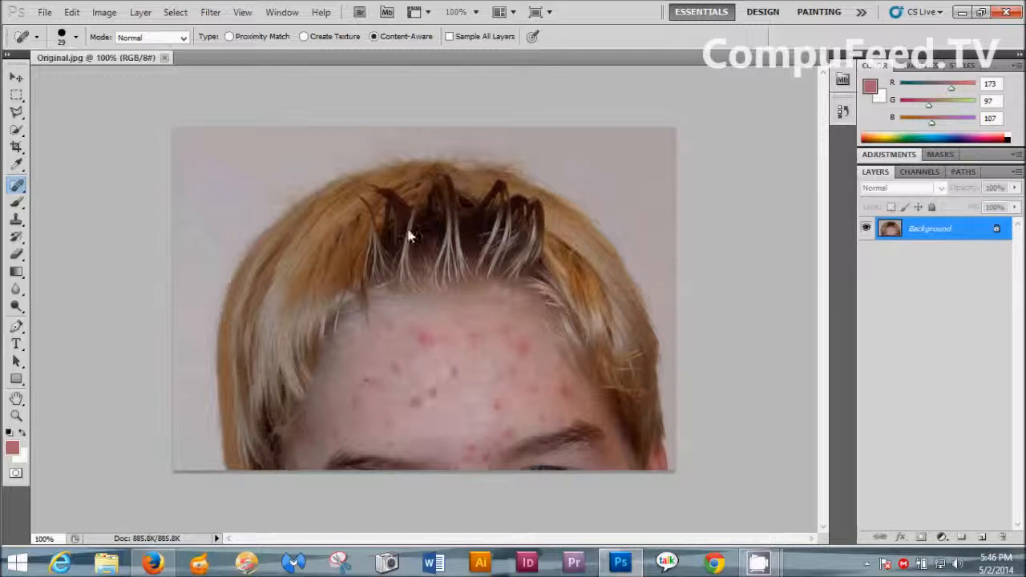
left_click(76, 39)
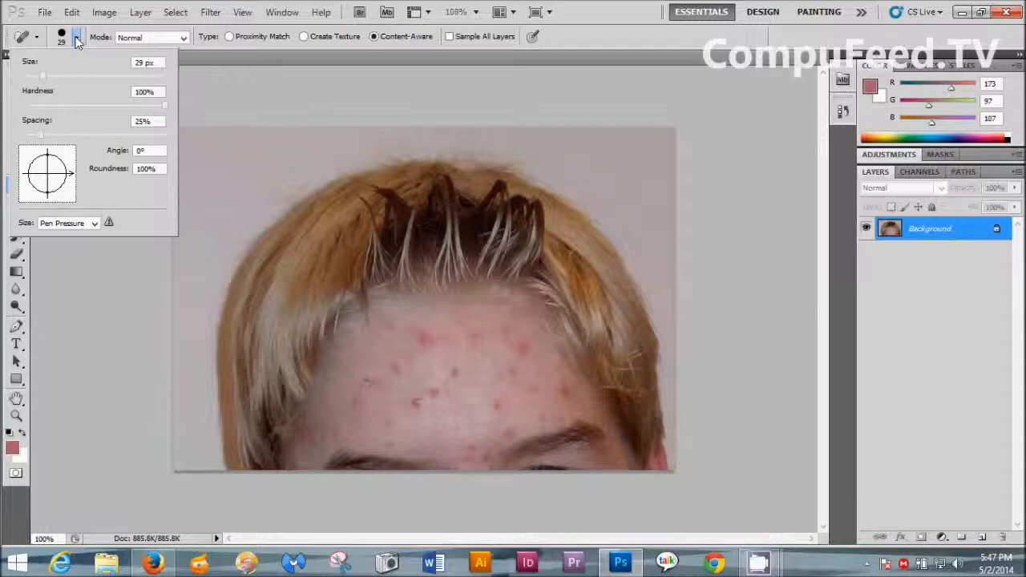
left_click(77, 41)
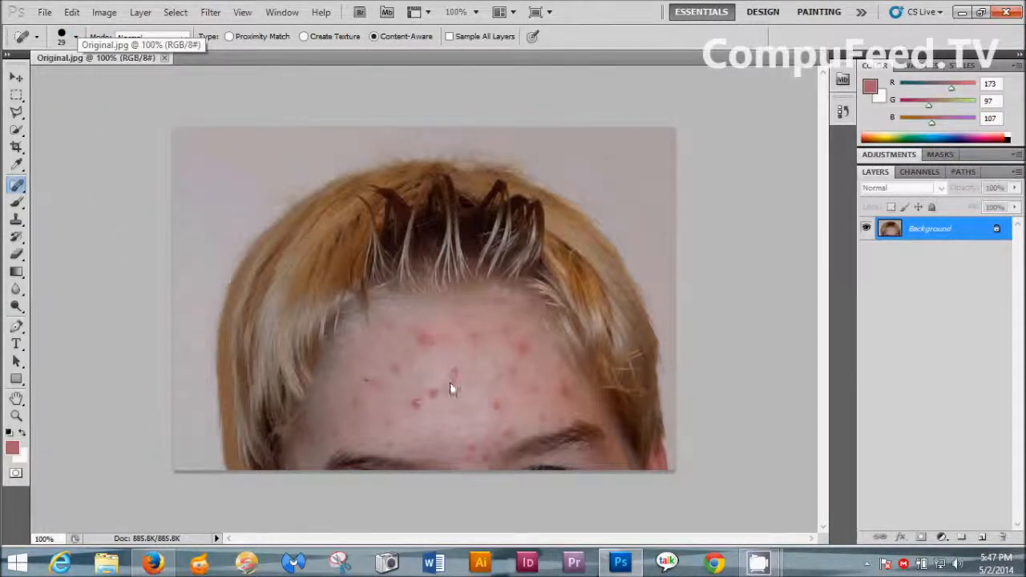
left_click(417, 402)
left_click(434, 393)
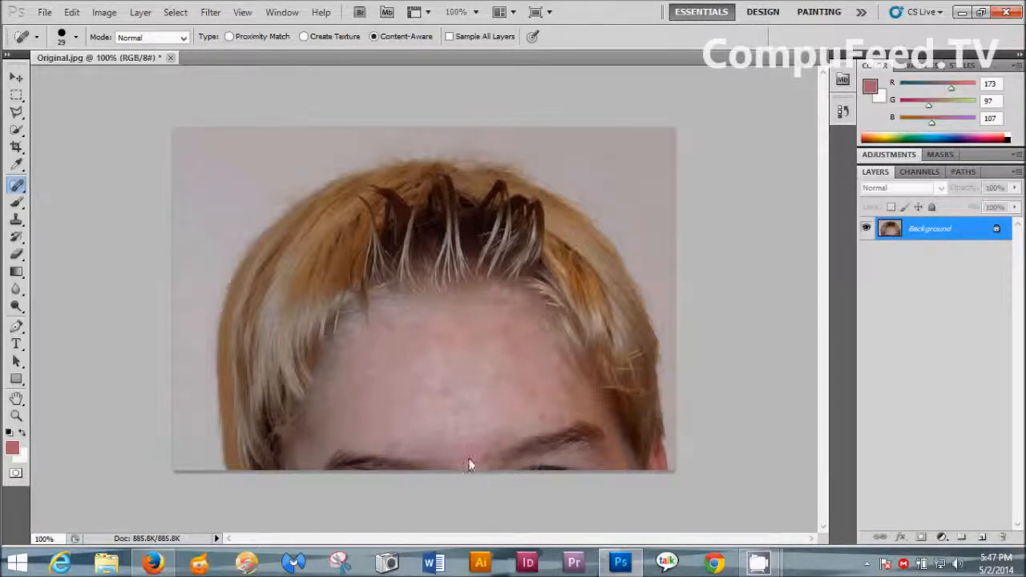
left_click(475, 343)
left_click(389, 325)
left_click(521, 370)
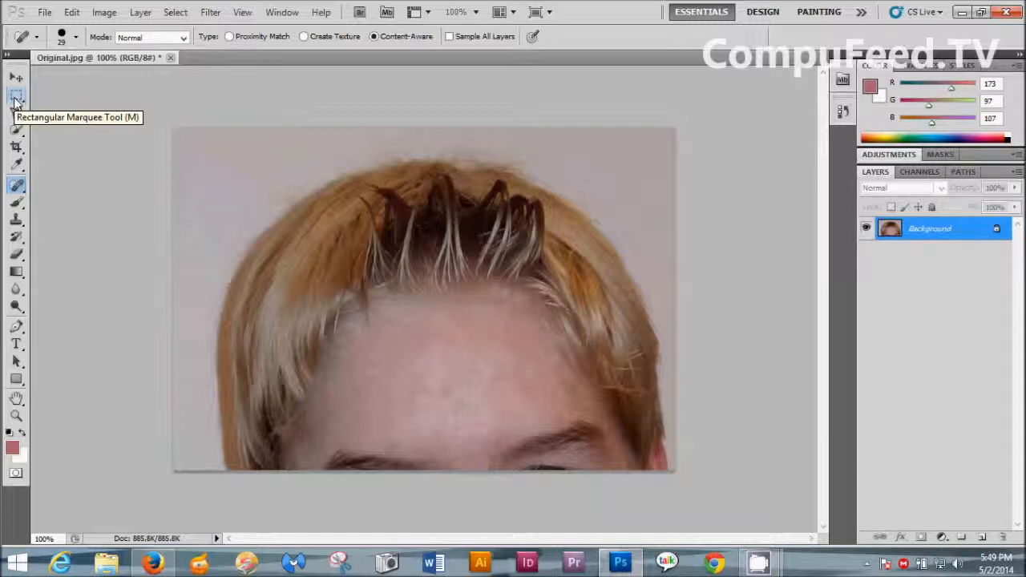
Step: Select a small spot at the middle of the forehead with the Rectangular Marquee, fill it Content-Aware at 100% opacity, and deselect
left_click(16, 98)
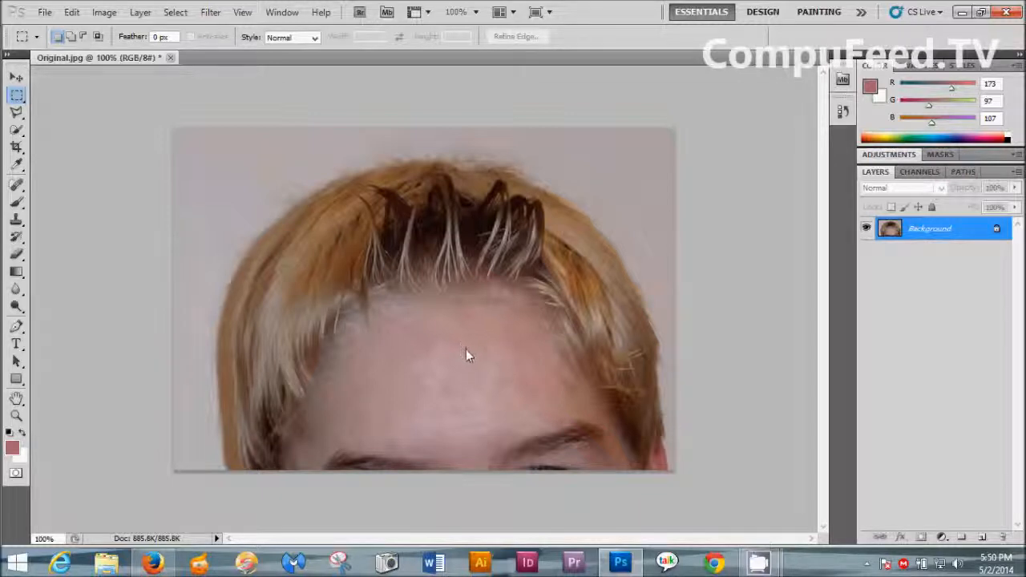
left_click_drag(457, 342, 466, 352)
left_click(475, 12)
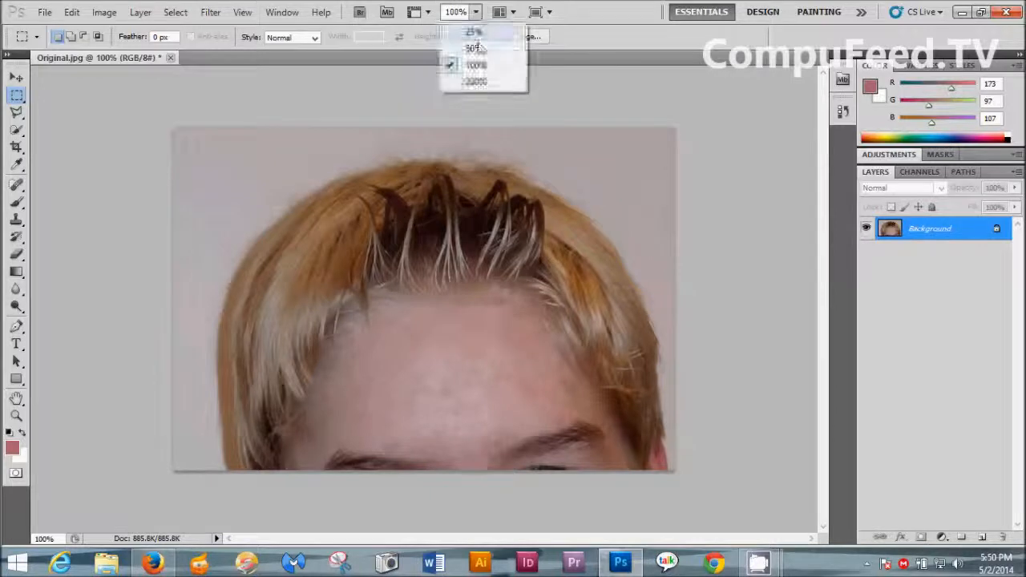
left_click(479, 82)
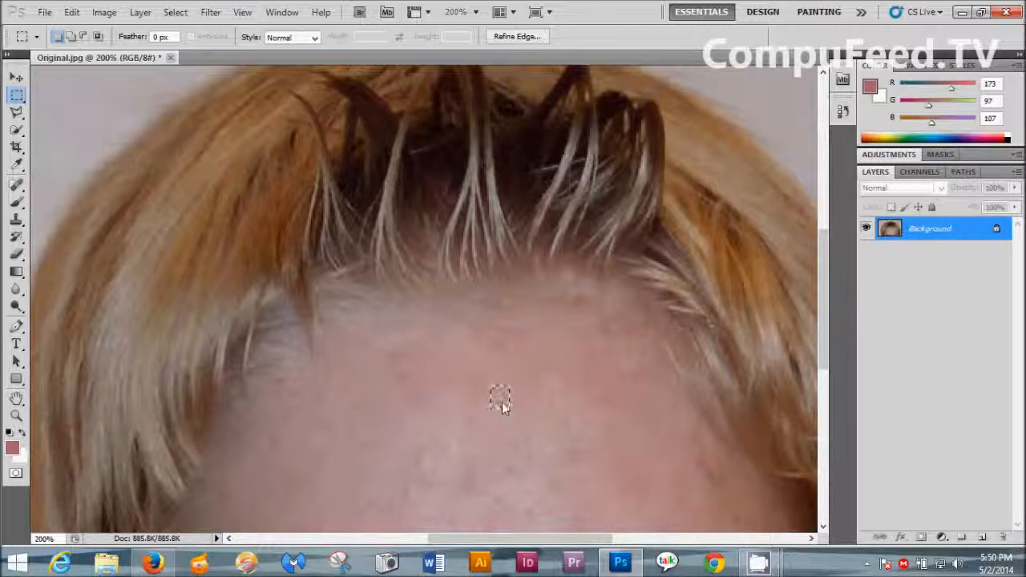
right_click(501, 402)
left_click(535, 336)
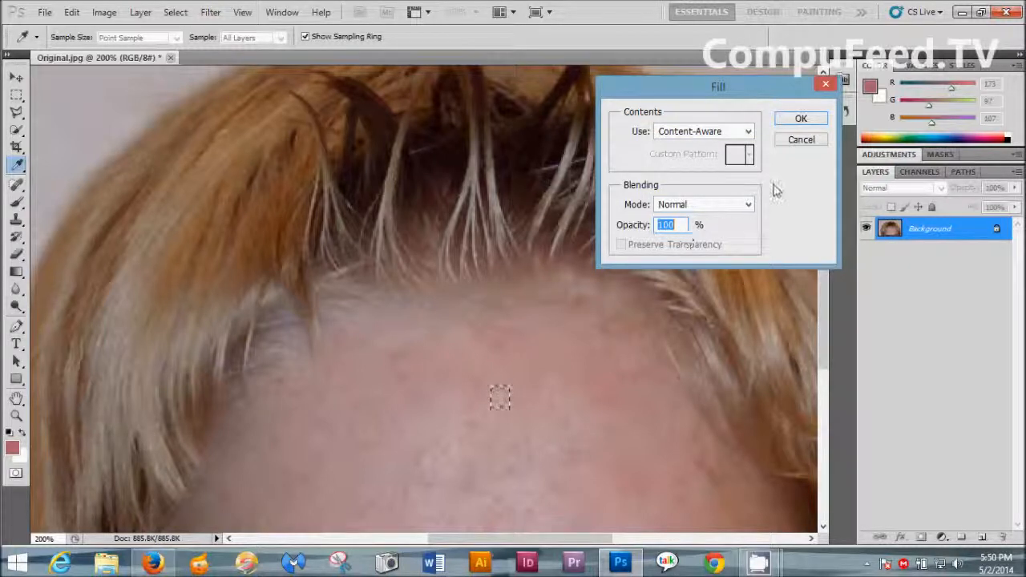
left_click(799, 124)
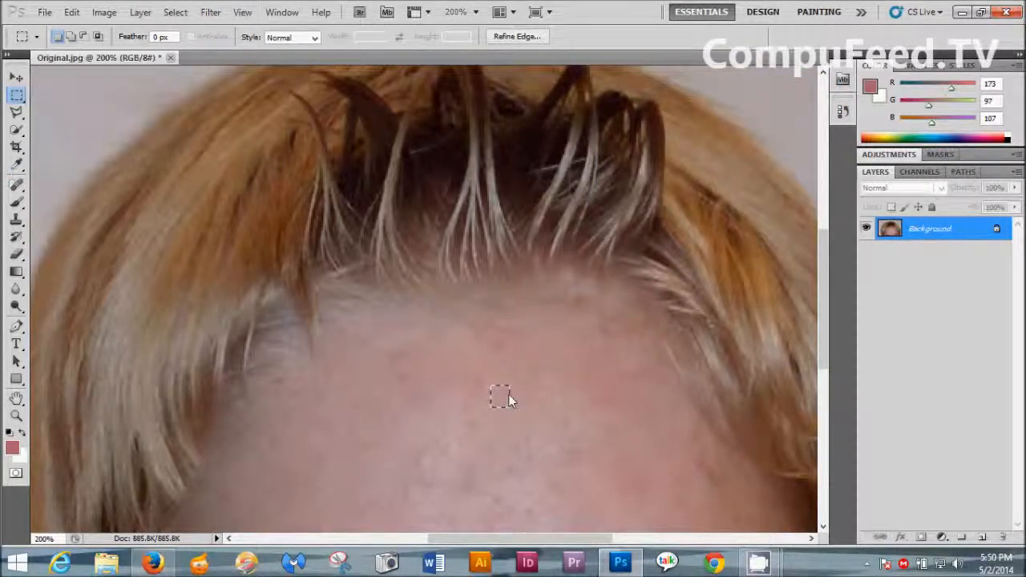
left_click(573, 402)
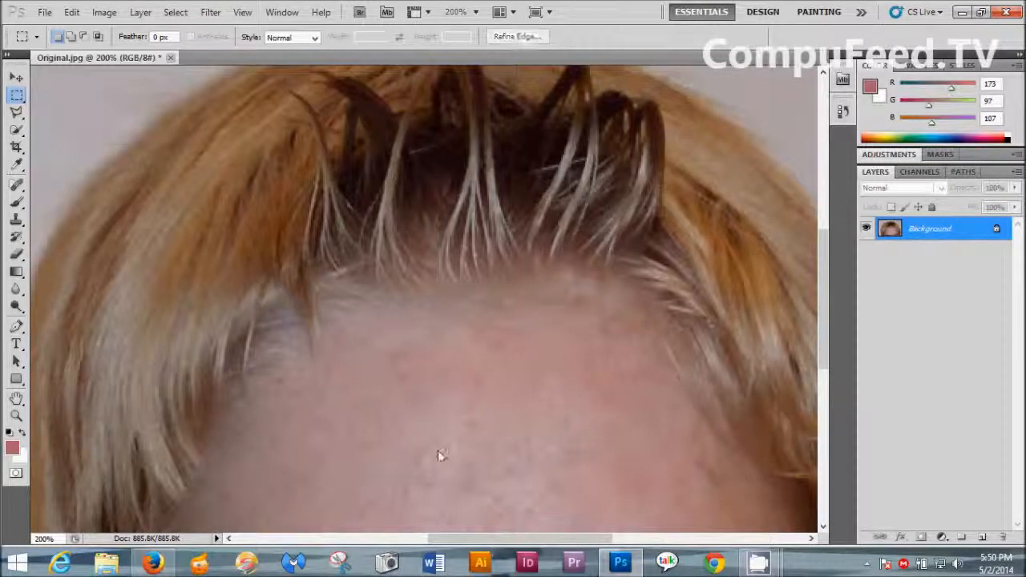
Step: Marquee a small spot just right of the forehead's centre, fill it Content-Aware, and clear the selection
left_click_drag(566, 404, 565, 403)
right_click(565, 404)
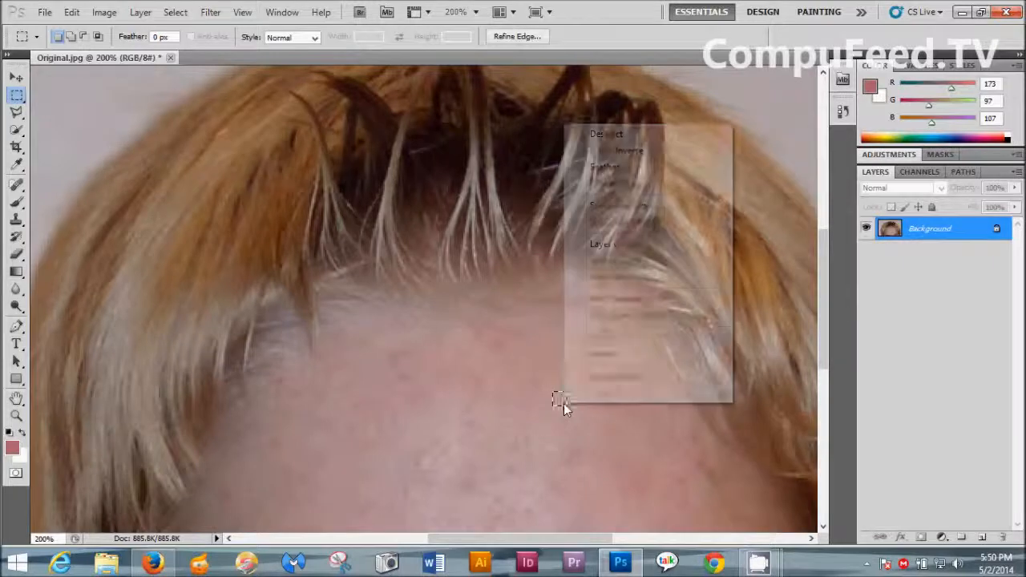
left_click(591, 335)
key("Return")
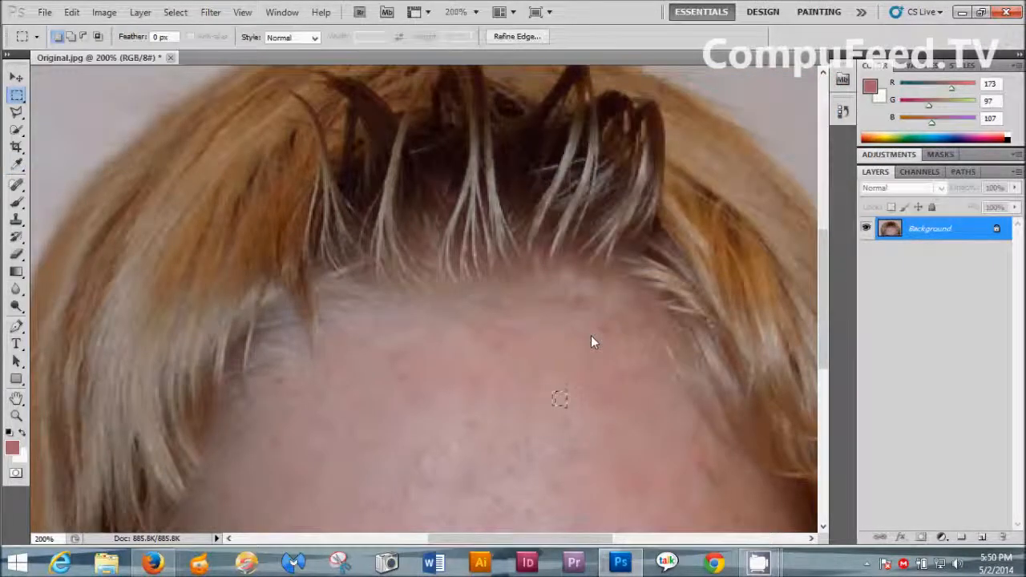
left_click(591, 335)
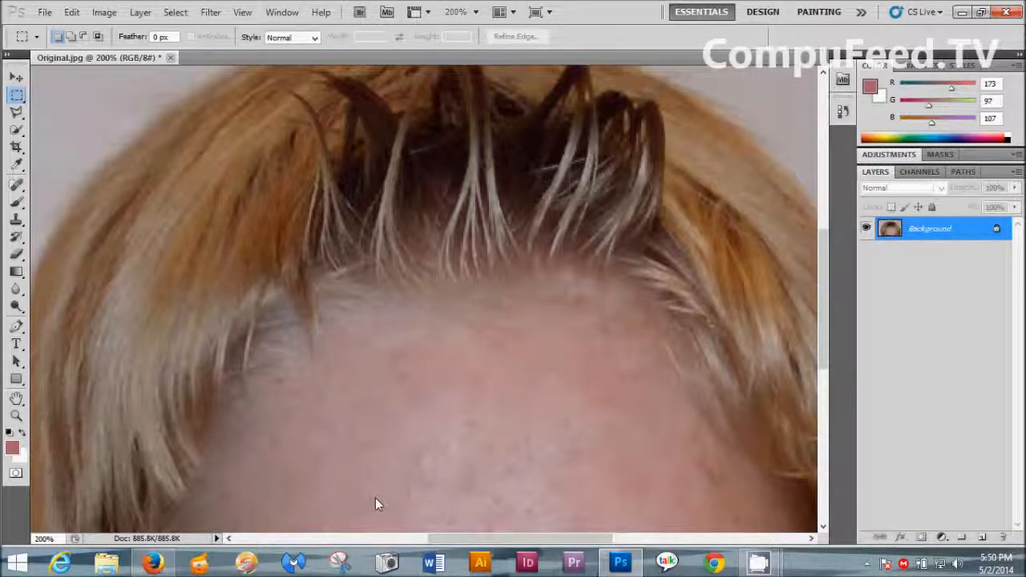
Step: Marquee a small blemish on the forehead's lower left, fill it Content-Aware in Normal mode at 100% opacity, and deselect
left_click_drag(389, 512, 385, 511)
right_click(384, 510)
left_click(412, 443)
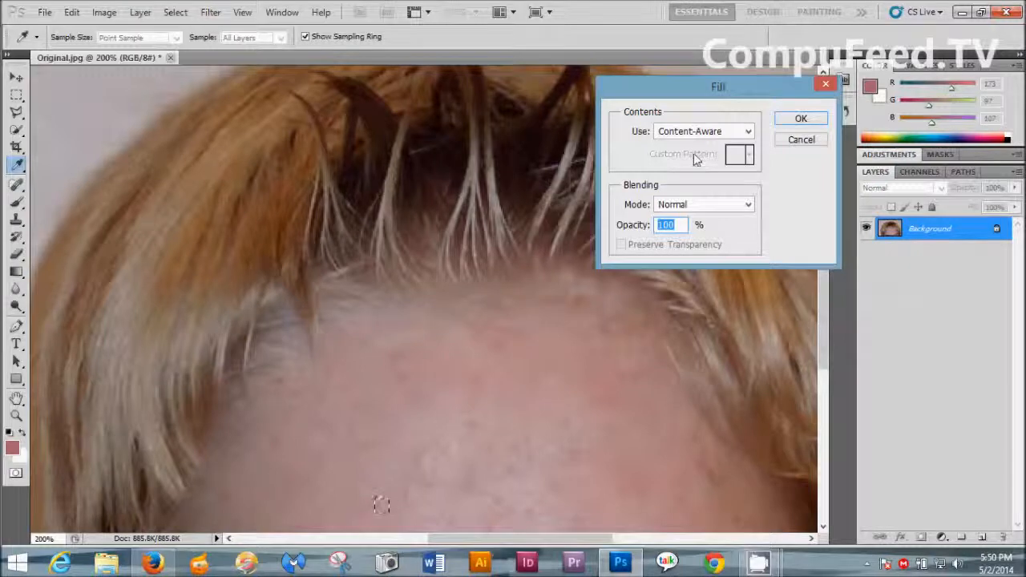
key("Return")
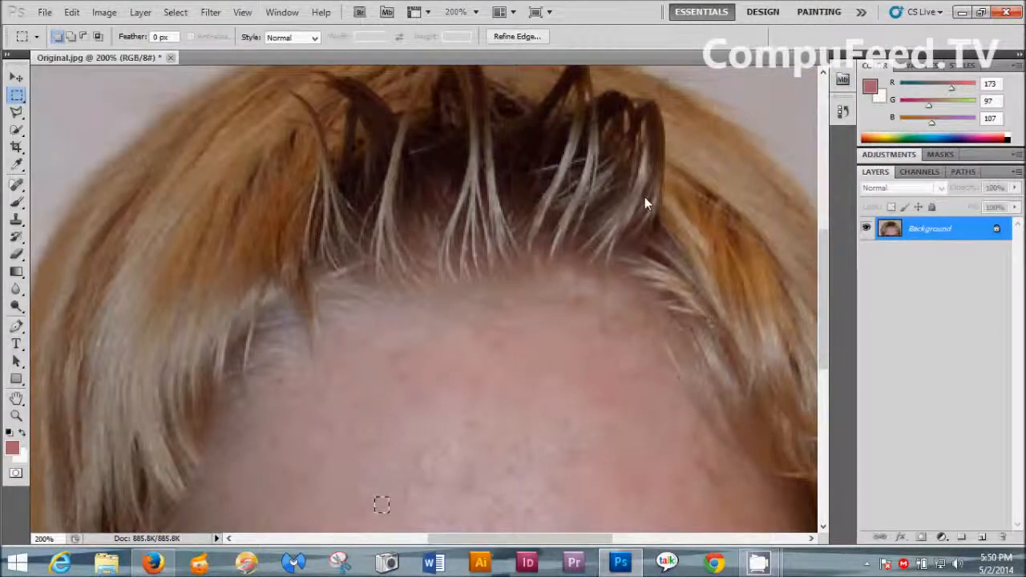
key("ctrl+d")
Step: Apply a Content-Aware fill to a tiny rectangular selection slightly left of the mid-forehead, then deselect
scroll(528, 383, "down", 5)
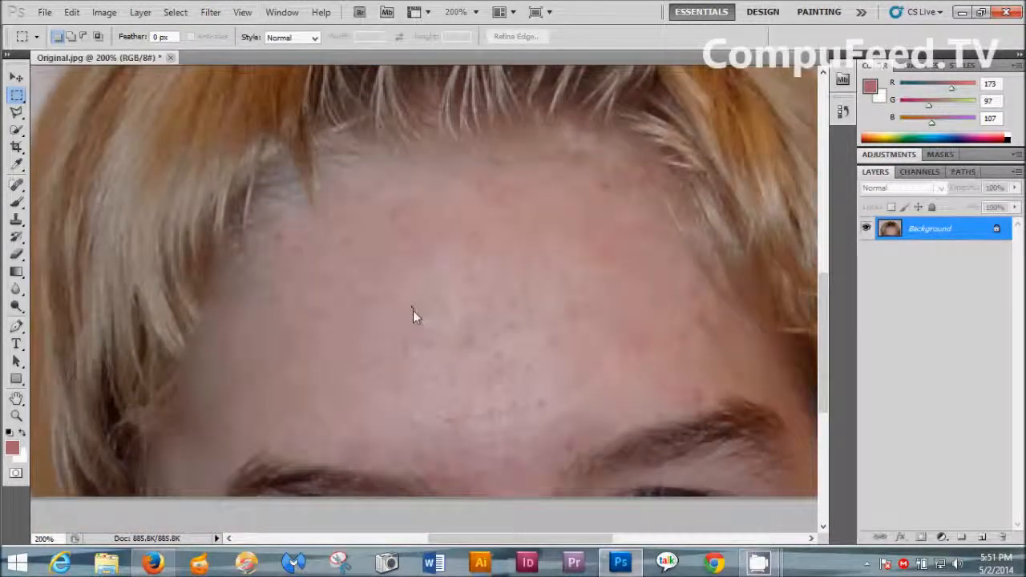
left_click_drag(415, 311, 429, 327)
right_click(424, 320)
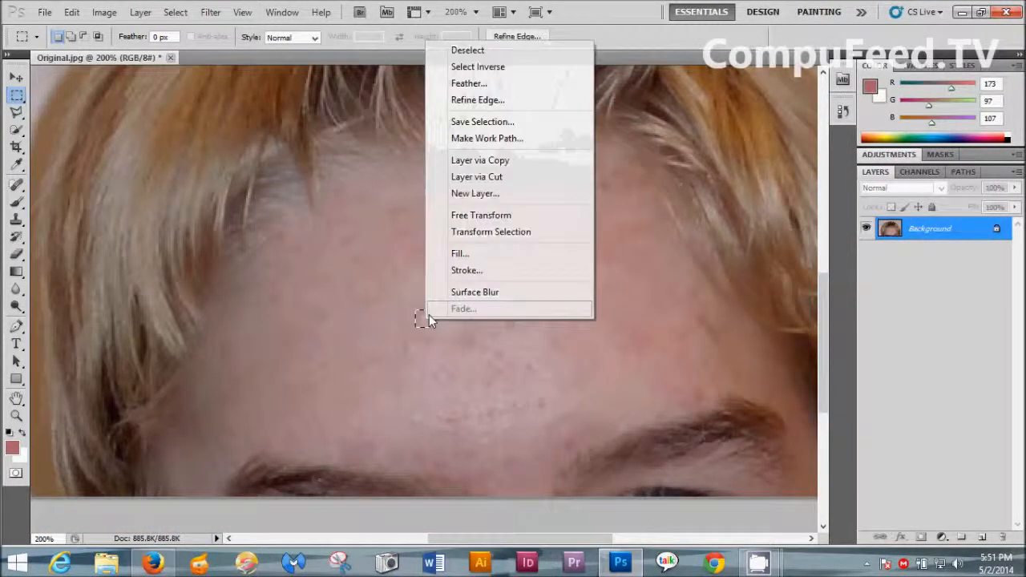
left_click(441, 255)
key("Return")
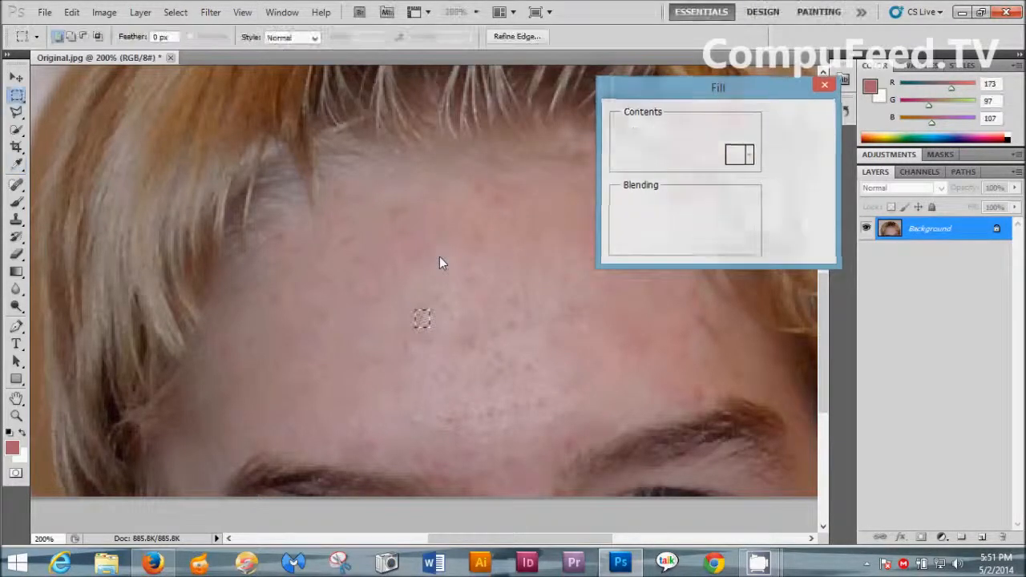
key("ctrl+d")
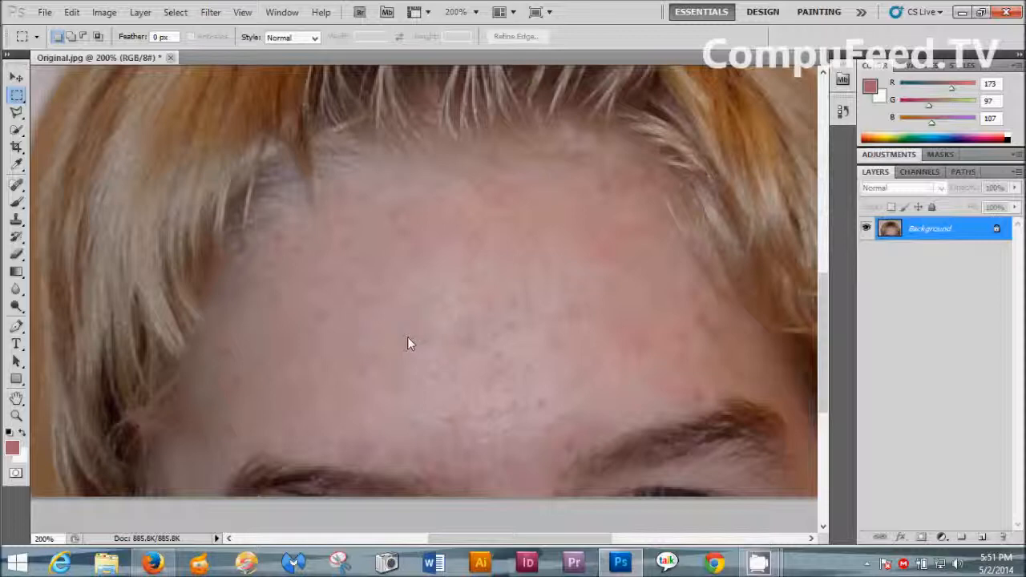
Step: Remove the small mark just below and left of the last filled spot with a marquee selection and Content-Aware fill
left_click_drag(404, 341, 415, 356)
right_click(415, 349)
left_click(443, 282)
key("Return")
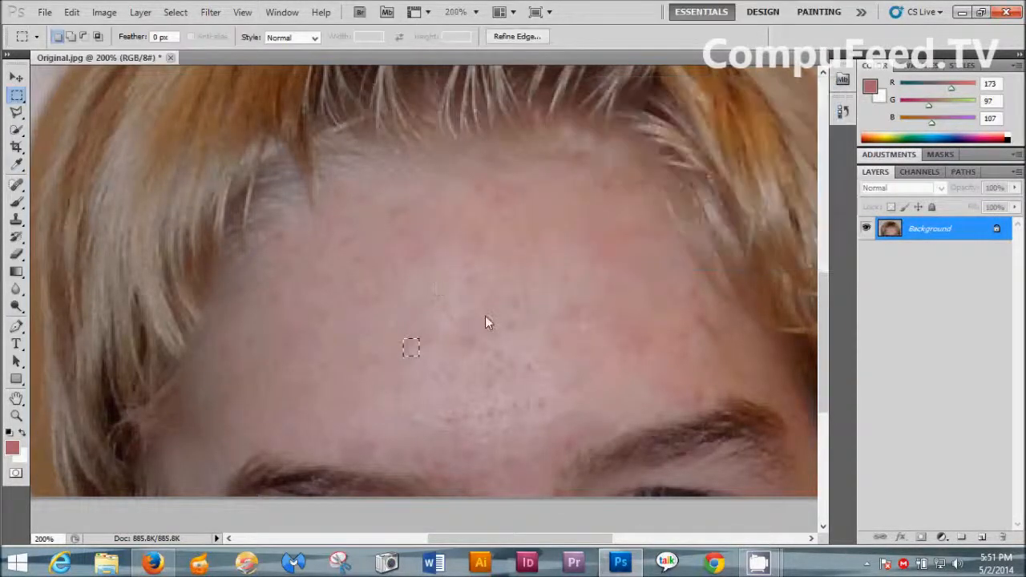
key("ctrl+d")
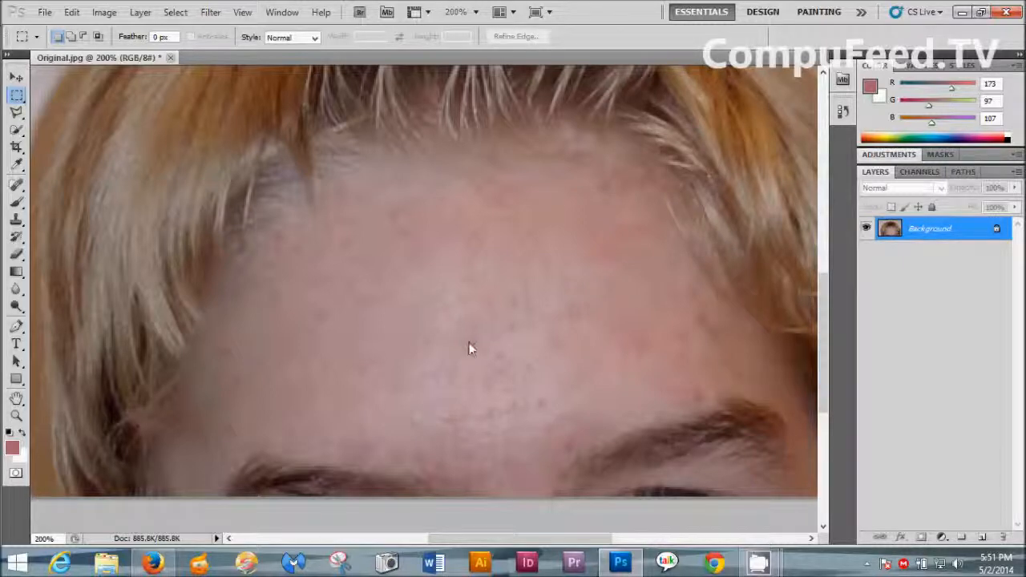
Step: Select the dark spot near the centre of the forehead above the nose bridge, fill it Content-Aware, and deselect
left_click_drag(473, 346, 462, 336)
right_click(470, 341)
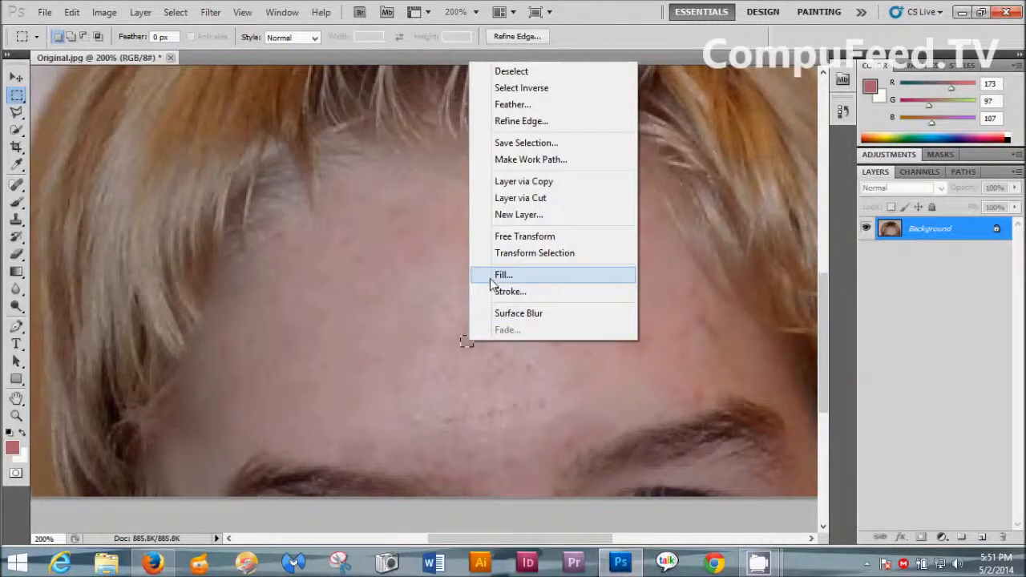
left_click(489, 281)
key("Return")
key("ctrl+d")
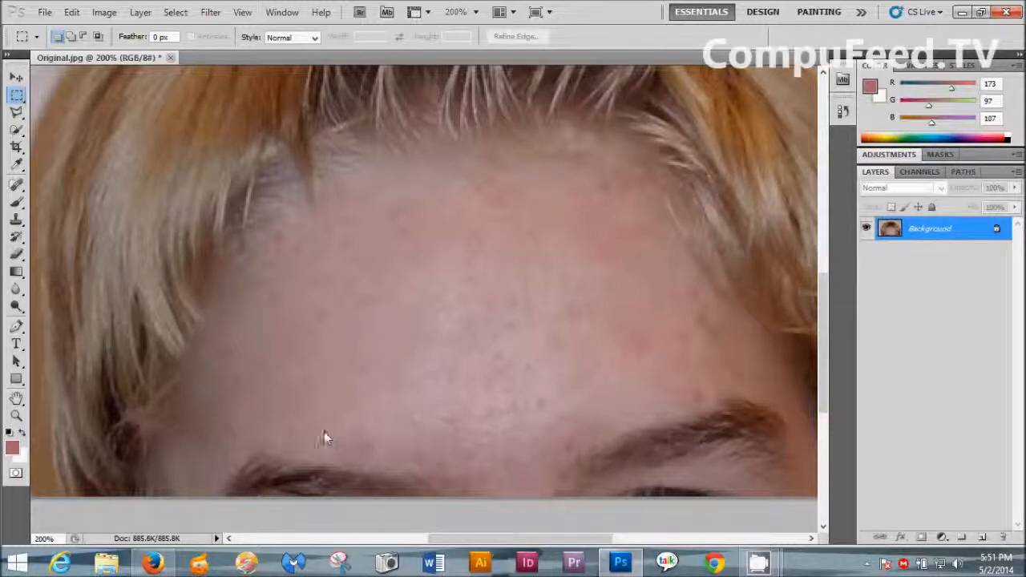
Step: Select the small blemish just above the left eyebrow, fill it Content-Aware, and deselect
left_click_drag(329, 431, 396, 472)
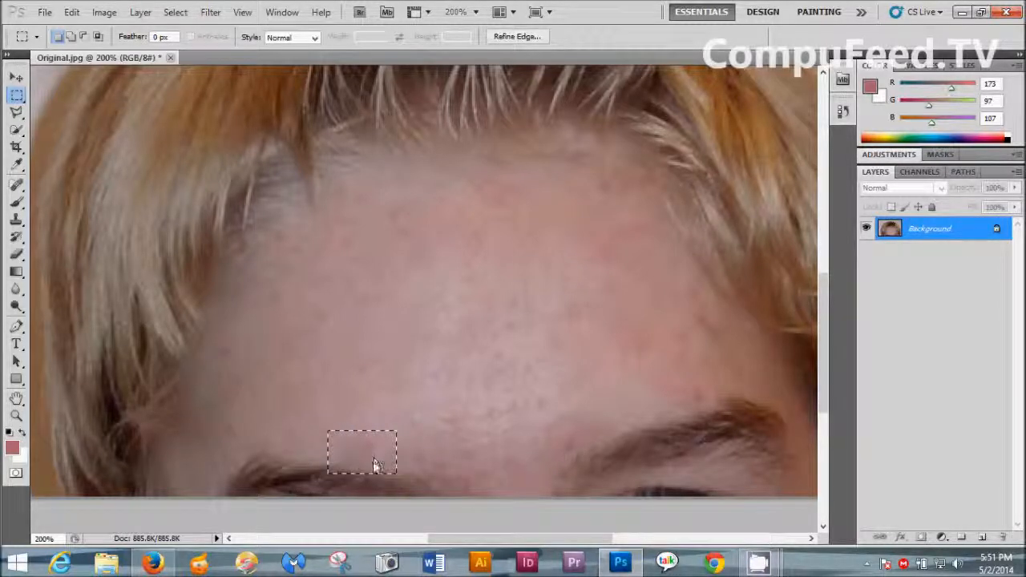
left_click(376, 355)
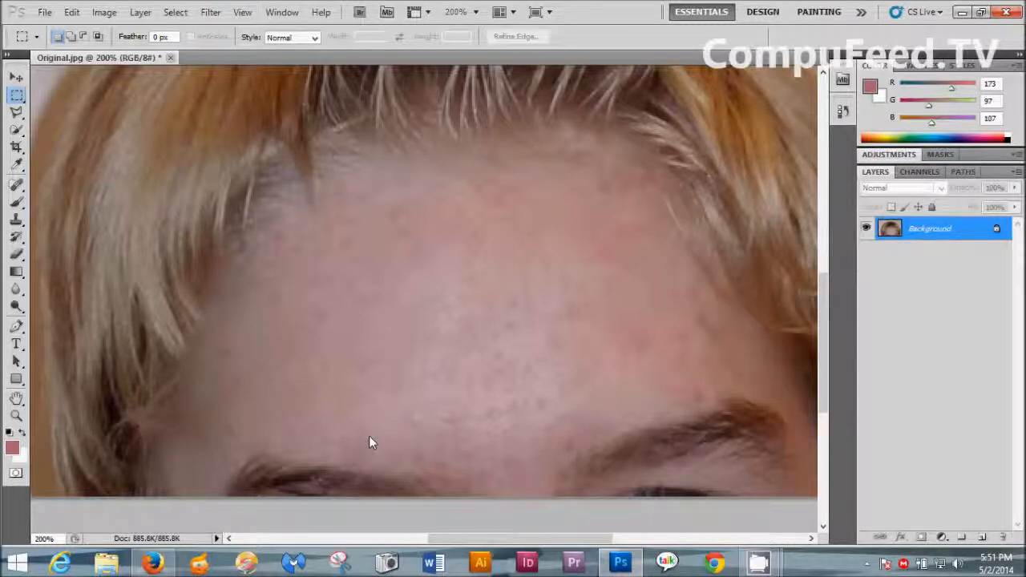
left_click_drag(369, 437, 376, 451)
right_click(375, 451)
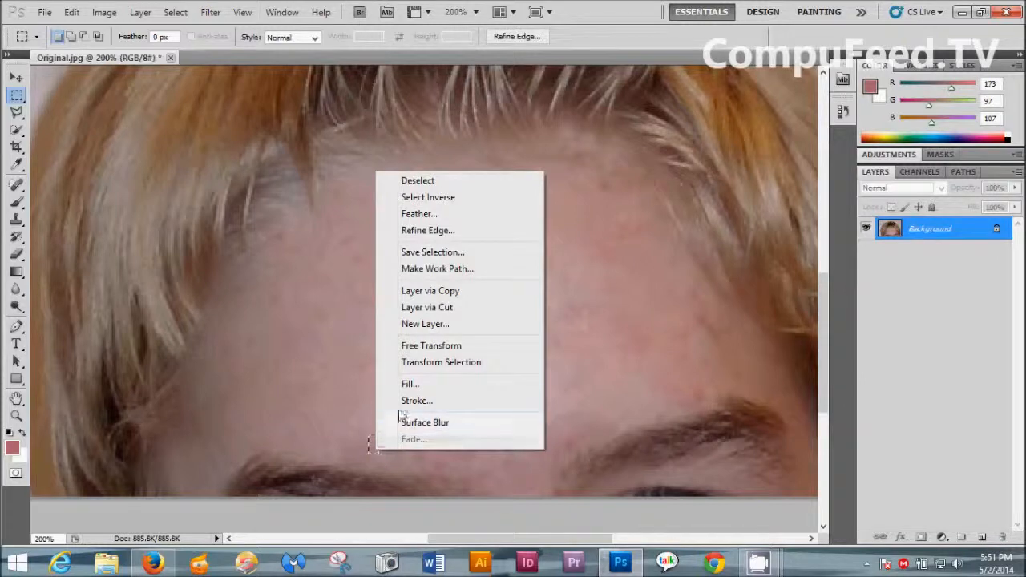
left_click(405, 385)
key("Return")
key("ctrl+d")
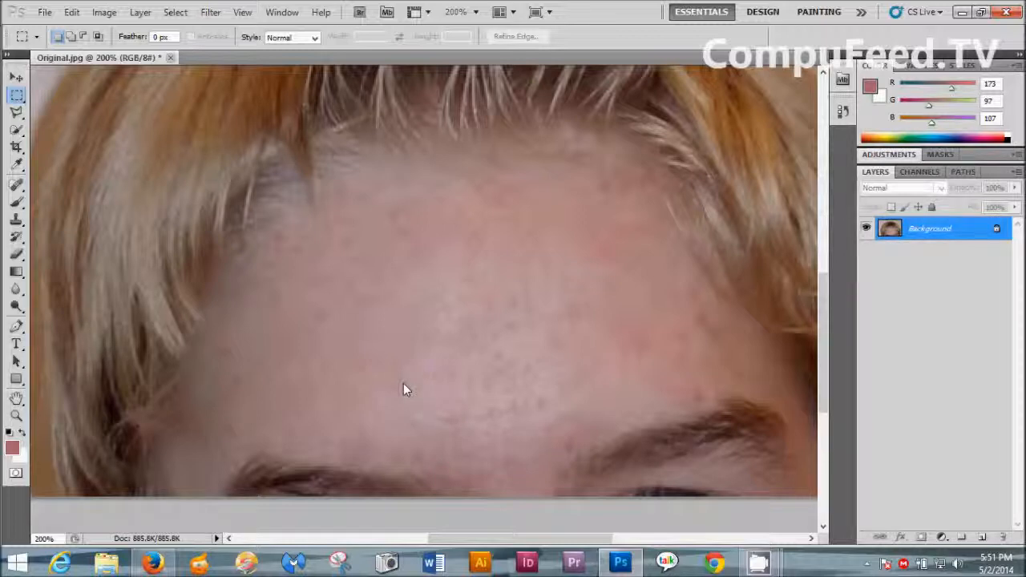
Step: Fill a small marquee selection on the far left side of the forehead using Content-Aware
right_click(303, 308)
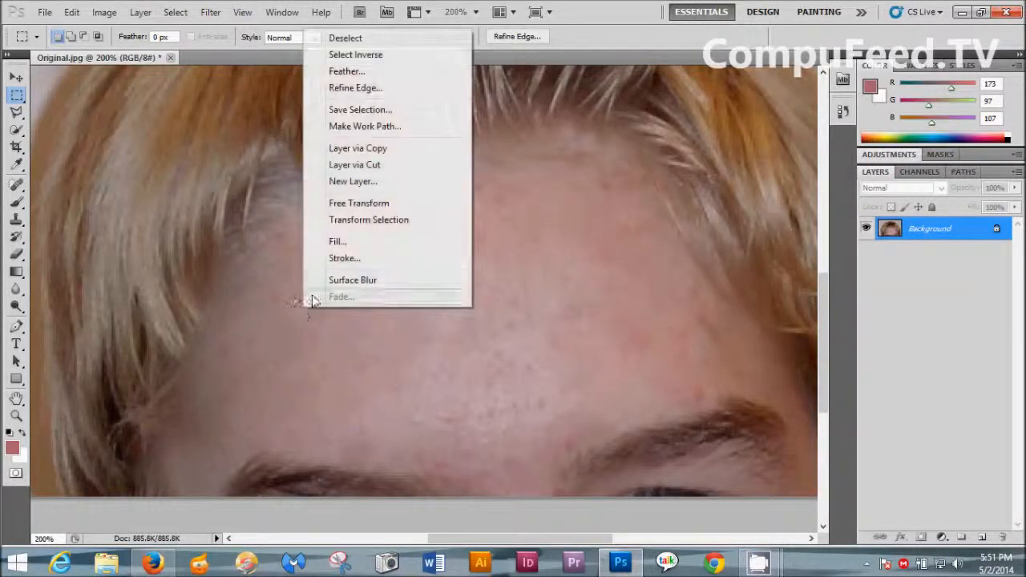
left_click(319, 241)
left_click(799, 120)
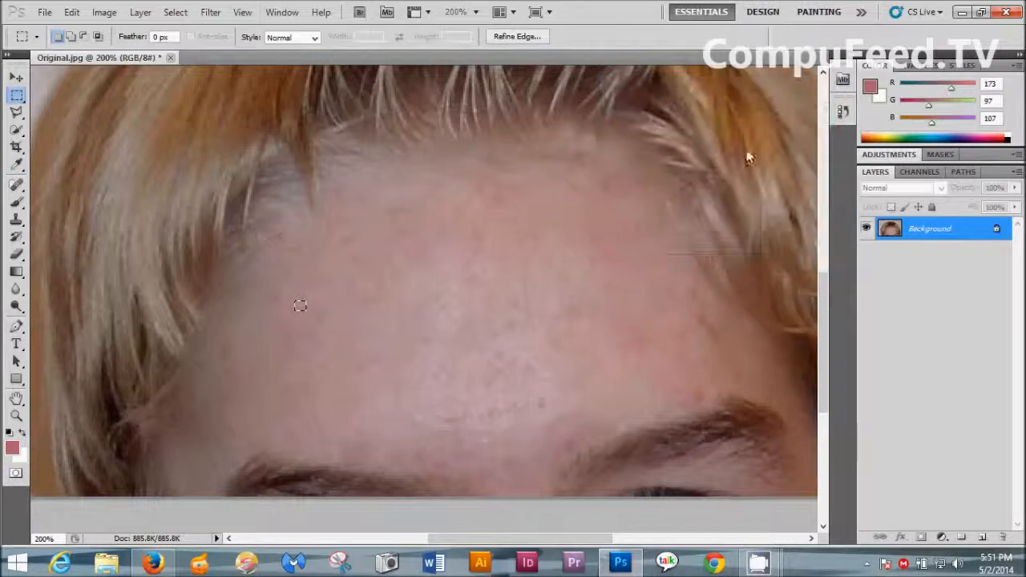
Step: Select the small spot on the upper centre of the forehead below the hairline, fill it Content-Aware, and deselect
left_click_drag(490, 195, 502, 210)
right_click(497, 206)
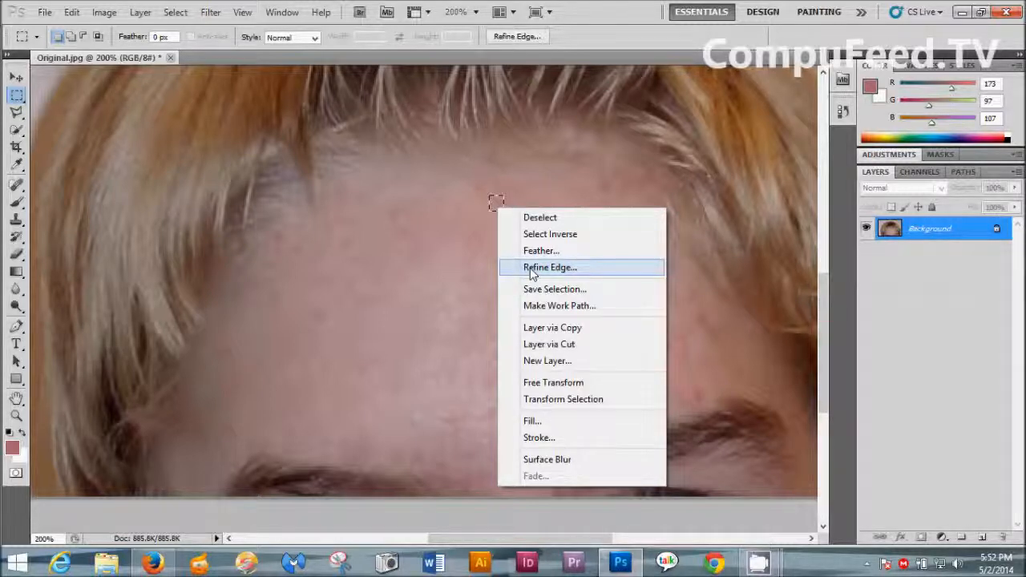
left_click(555, 426)
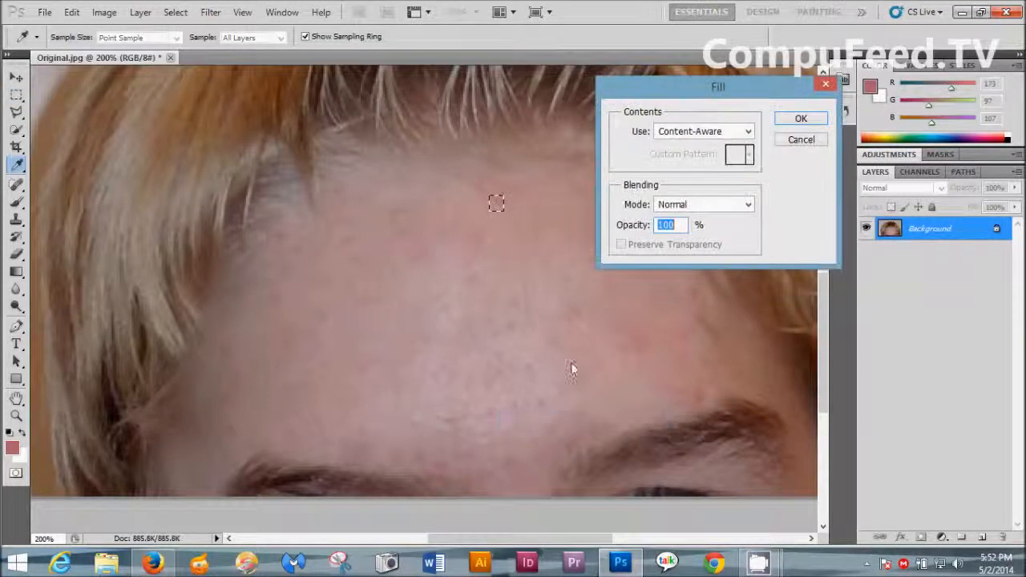
left_click(799, 120)
key("ctrl+d")
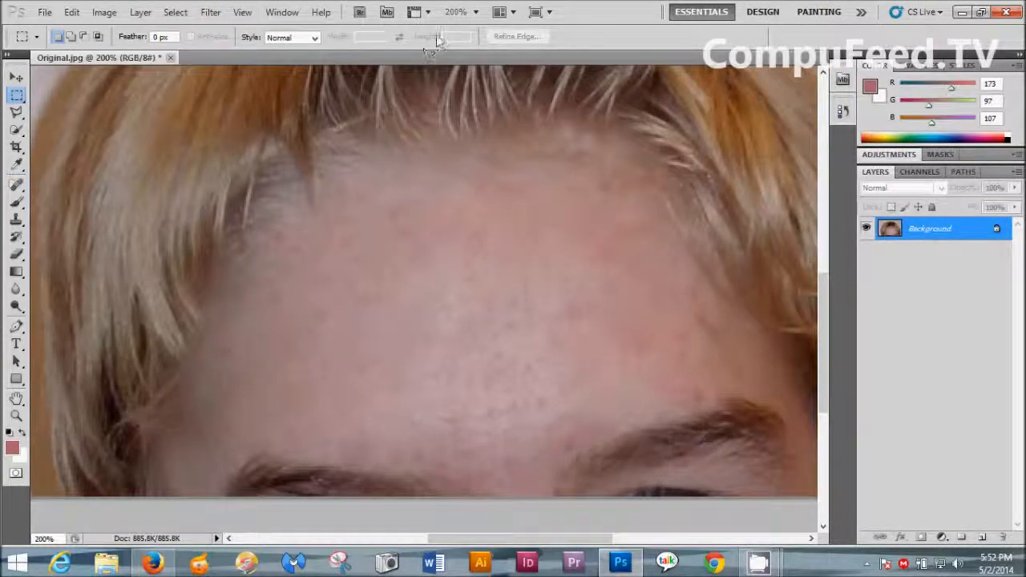
Step: View the retouched forehead at 100% and close Original.jpg without saving the changes
left_click(475, 12)
left_click(479, 68)
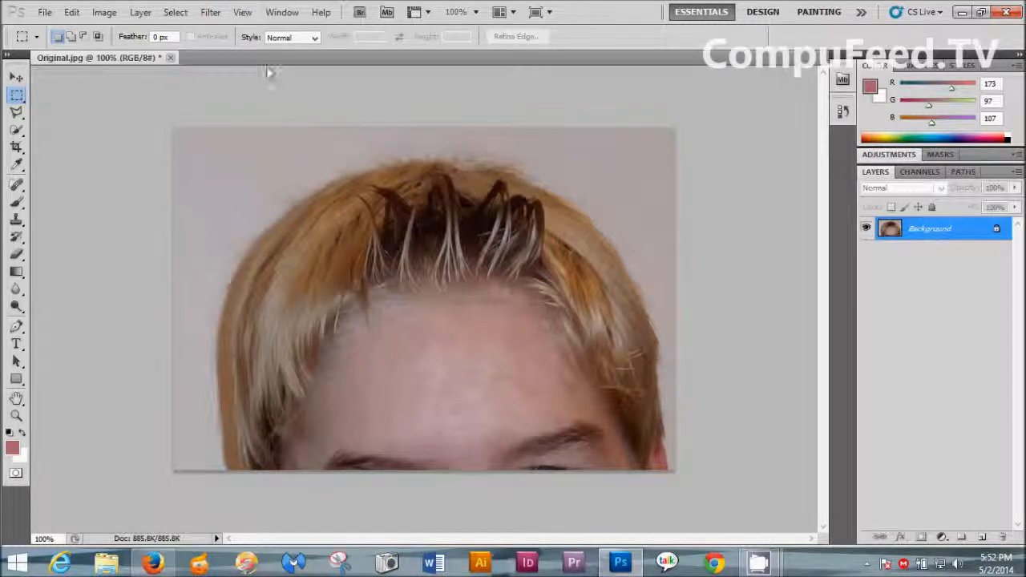
left_click(171, 59)
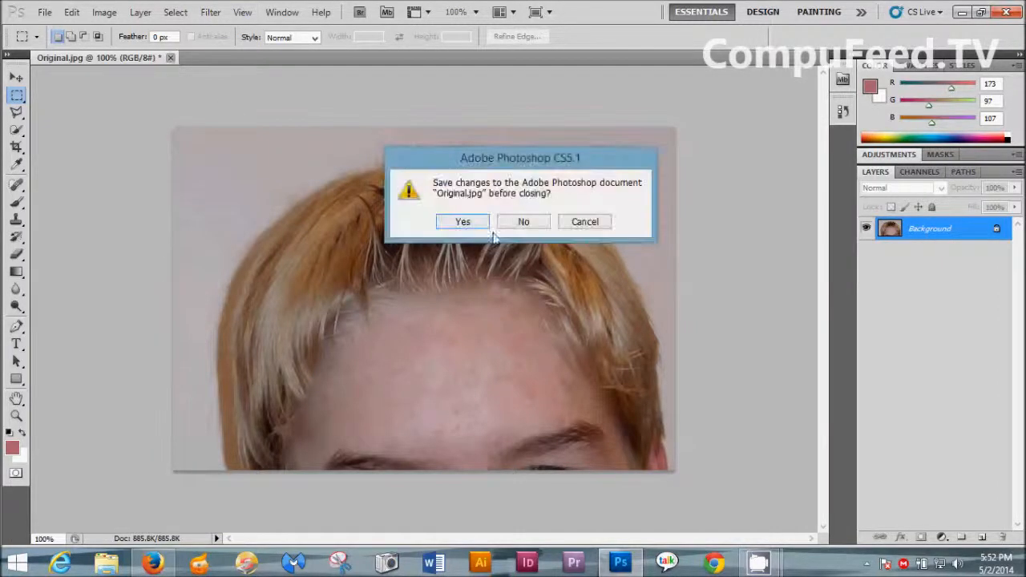
left_click(526, 225)
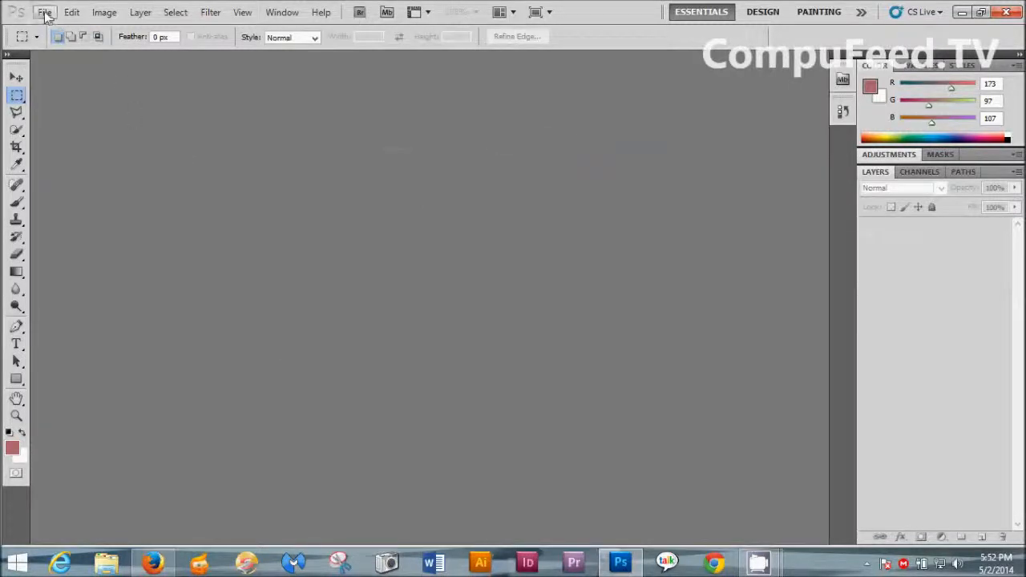
Step: Reopen the unretouched Original image from the Photoshop folder for Youtube
left_click(44, 12)
left_click(61, 42)
left_click(586, 161)
left_click(724, 333)
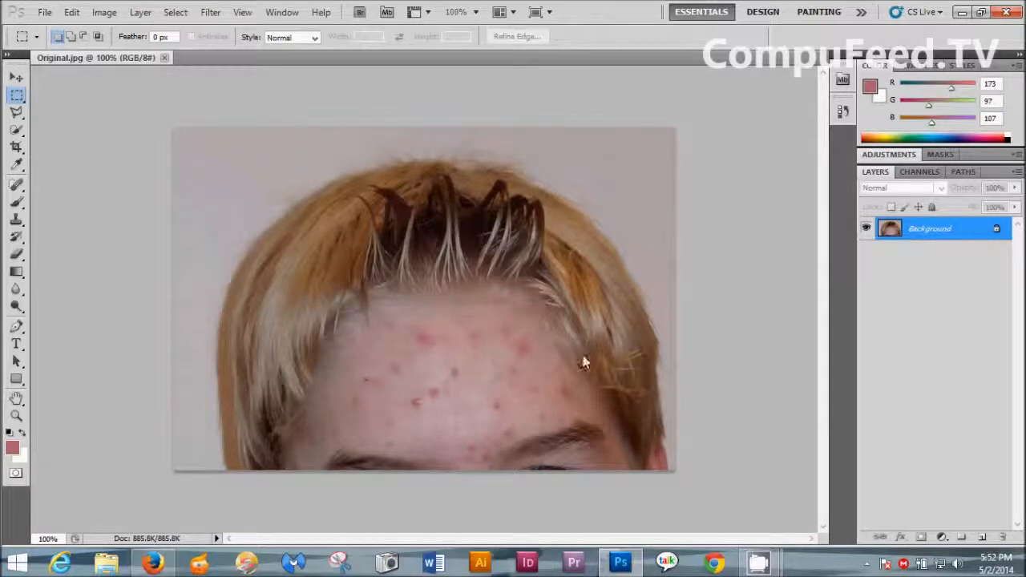
Step: Open the retouched version test2 from the same folder alongside Original.jpg
left_click(45, 12)
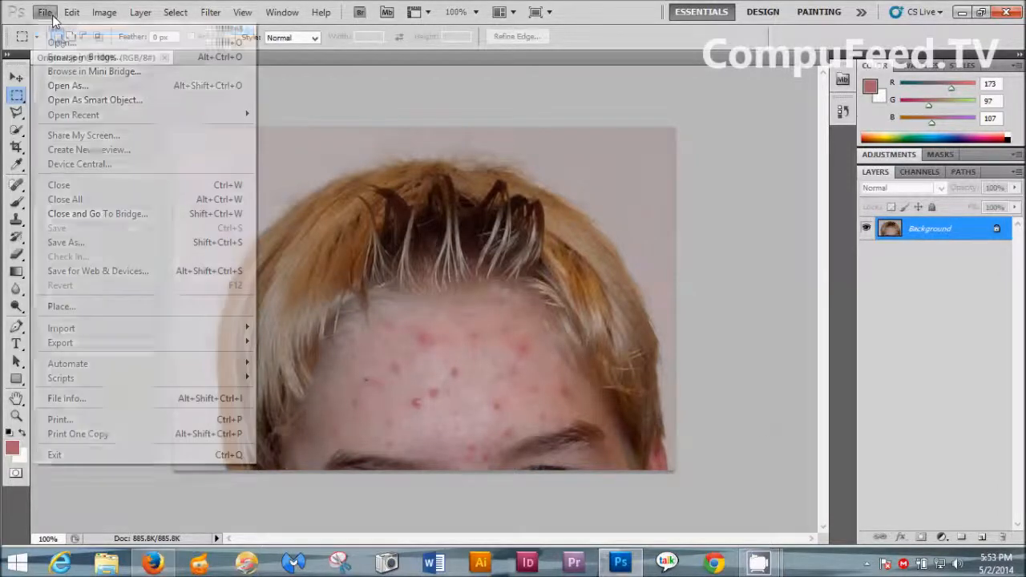
left_click(60, 42)
left_click(649, 168)
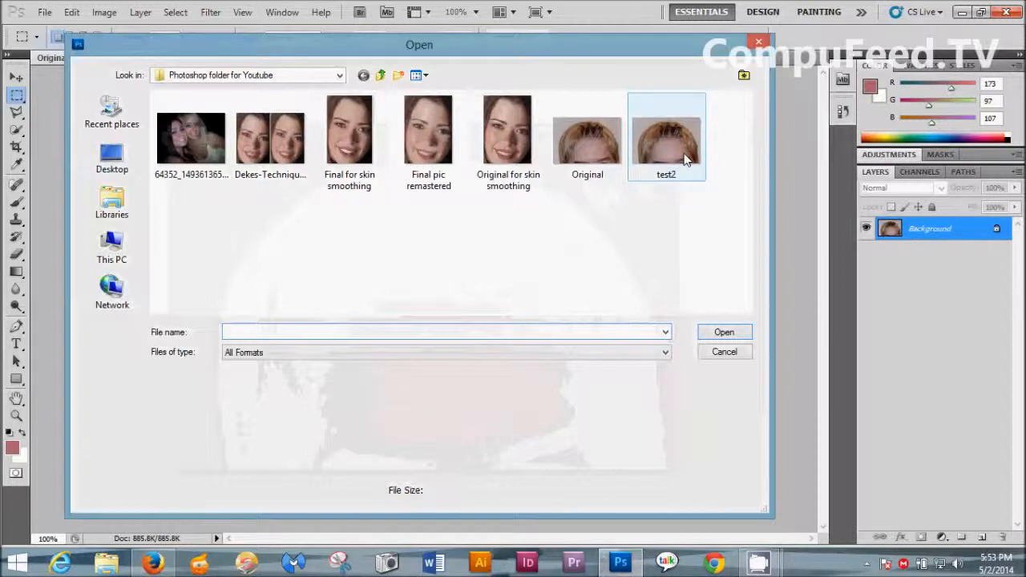
left_click(718, 332)
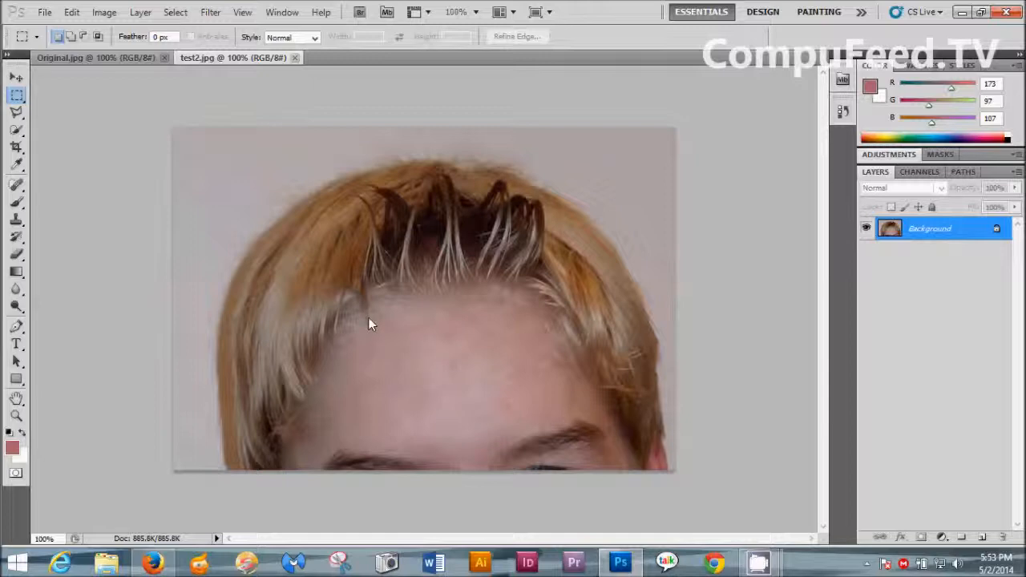
Step: Review the file formats offered when saving test2.jpg under Save As, and leave without saving
left_click(42, 12)
left_click(65, 242)
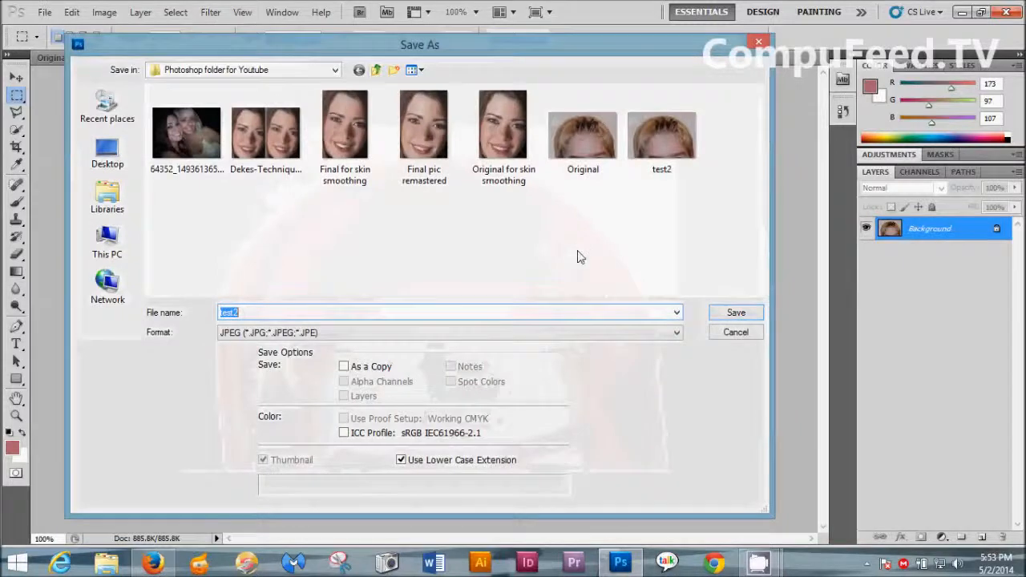
left_click(474, 335)
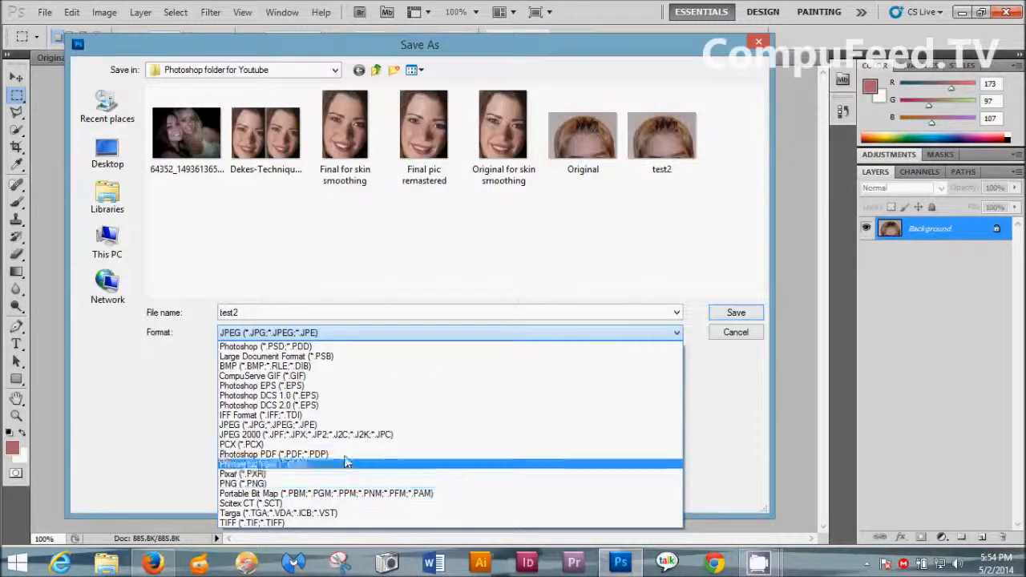
left_click(641, 224)
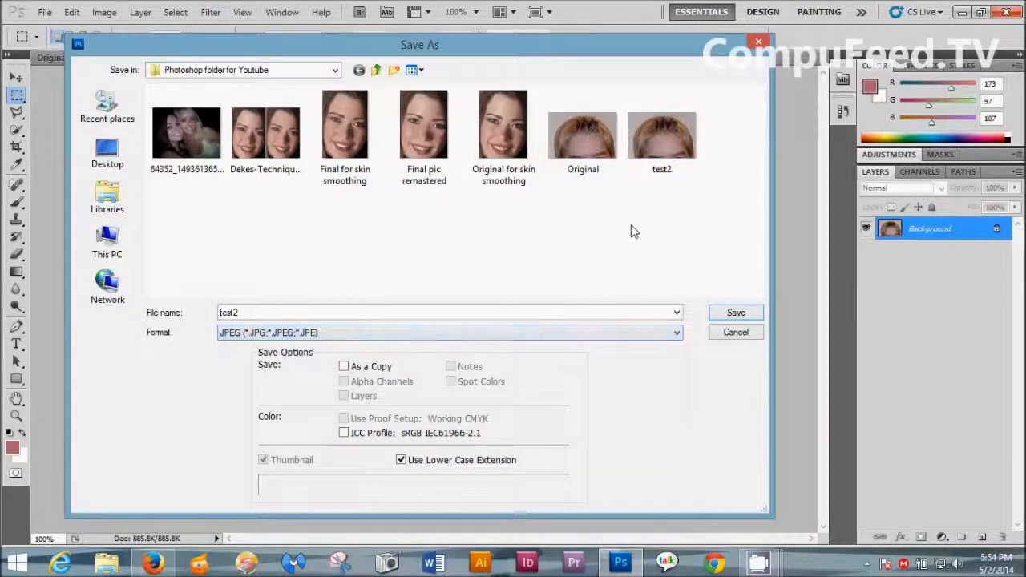
left_click(733, 334)
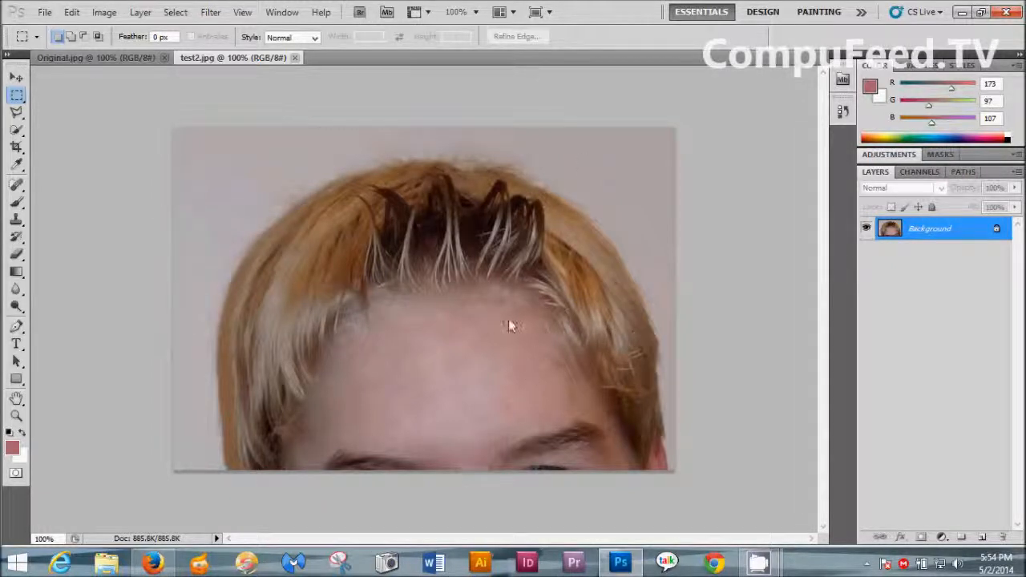
Step: Compare the unretouched Original.jpg with test2.jpg, and close both images
left_click(96, 64)
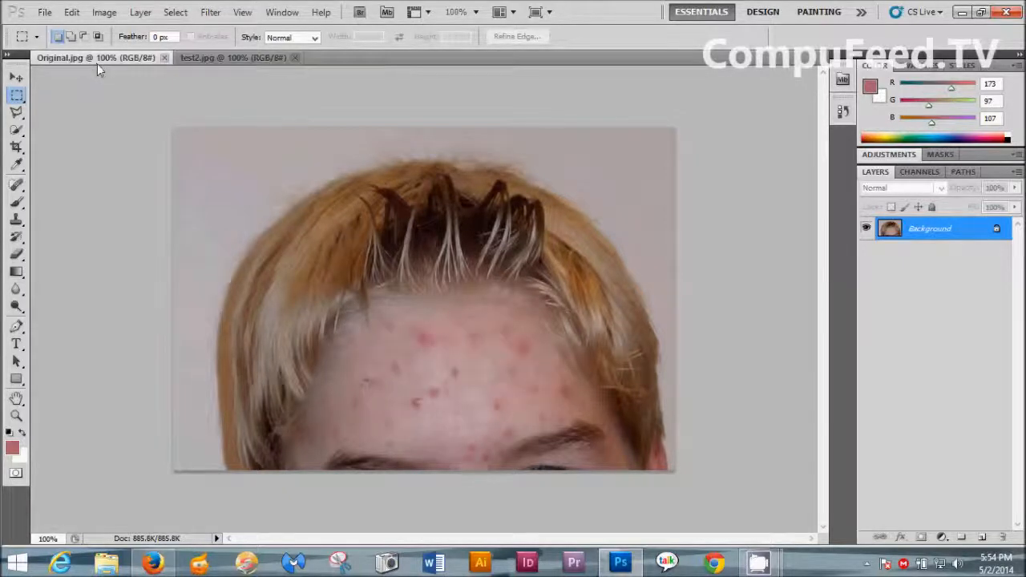
left_click(214, 61)
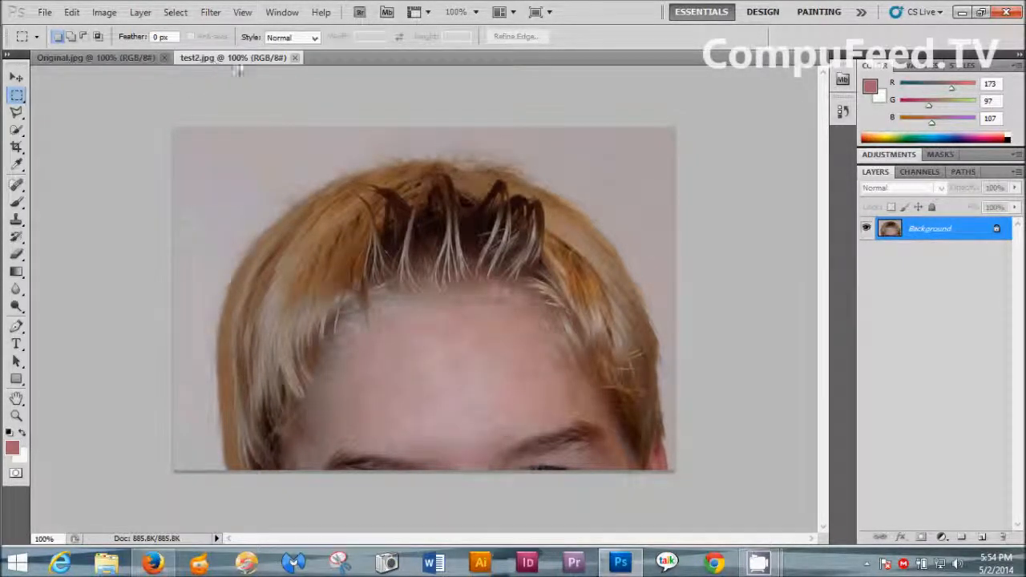
left_click(295, 58)
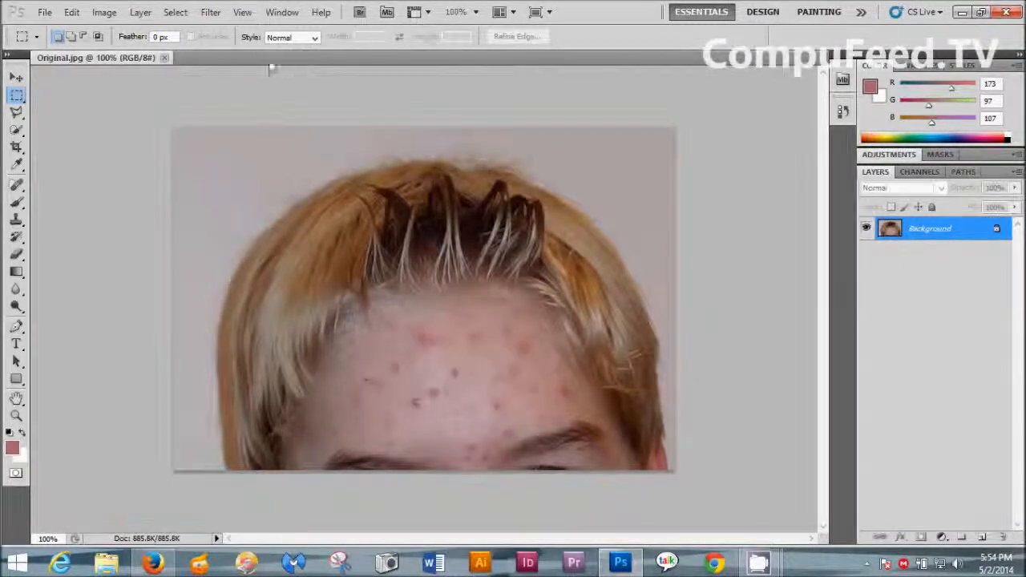
left_click(164, 58)
Step: Open the photo of the two smiling women from the Photoshop folder for Youtube
left_click(45, 12)
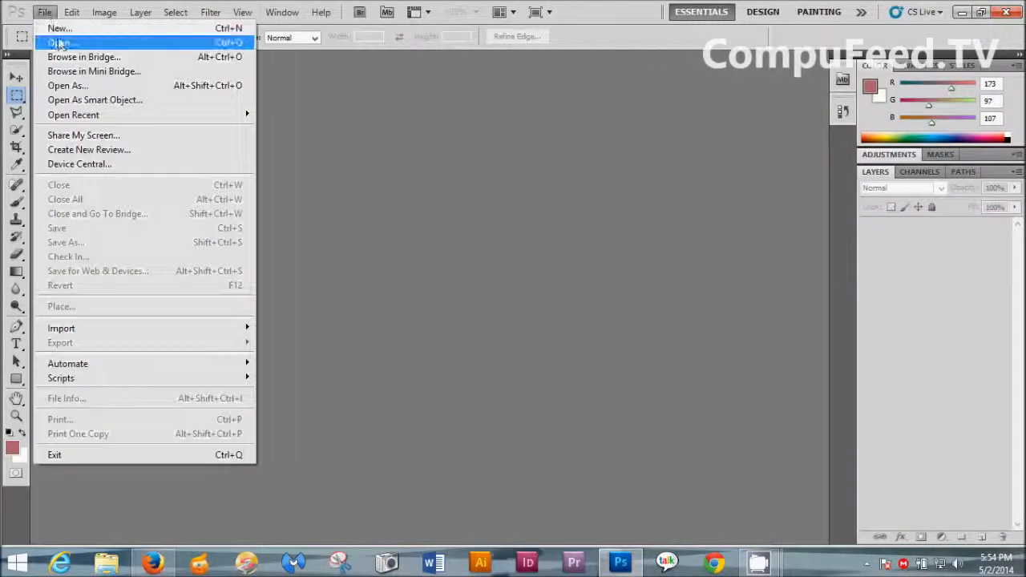
left_click(57, 44)
left_click(212, 149)
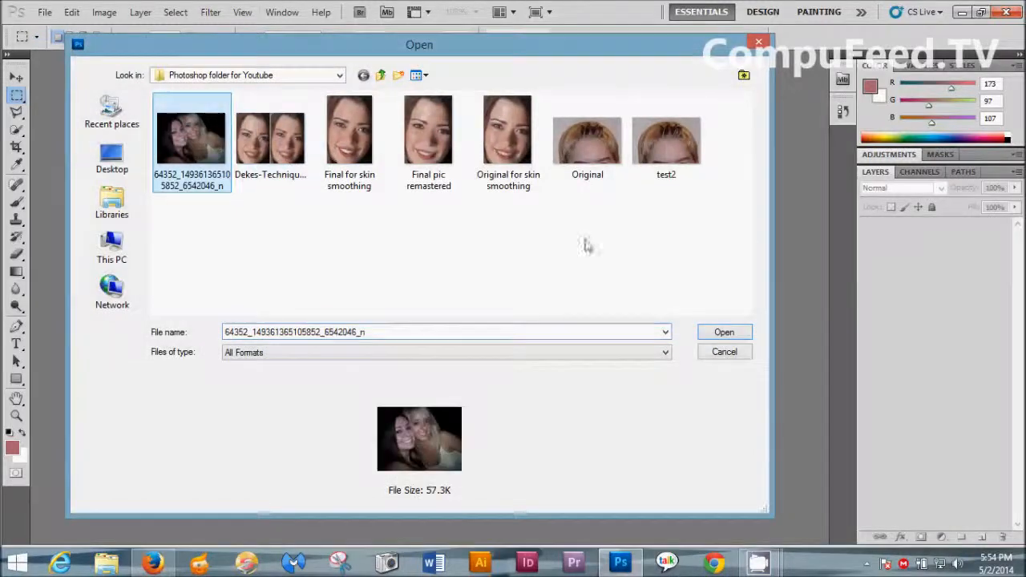
left_click(729, 335)
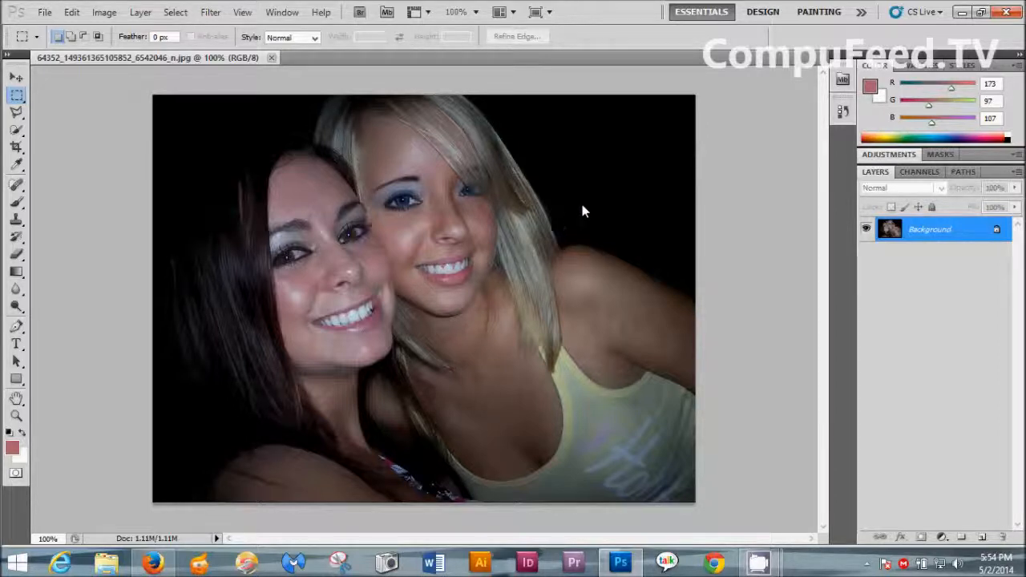
Step: At 200% zoom, remove the small spot beside the dark-haired woman's nose with the Spot Healing Brush set to Content-Aware
left_click(476, 12)
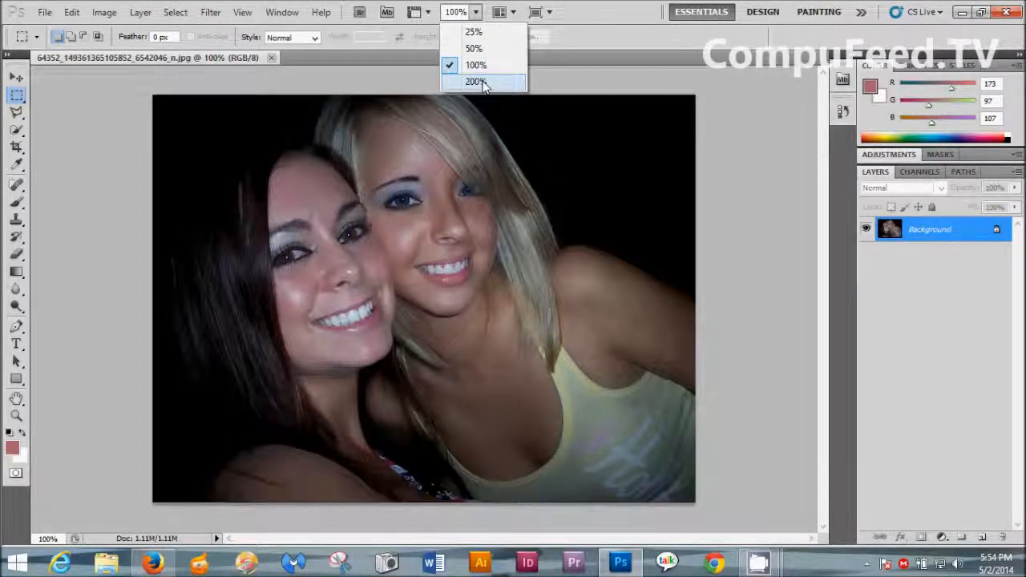
left_click(476, 82)
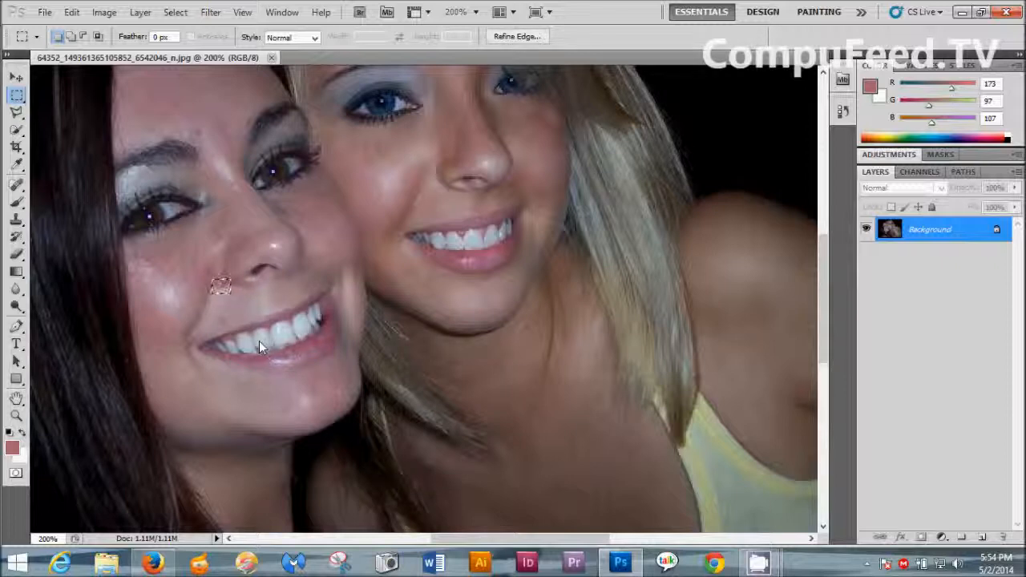
left_click(228, 314)
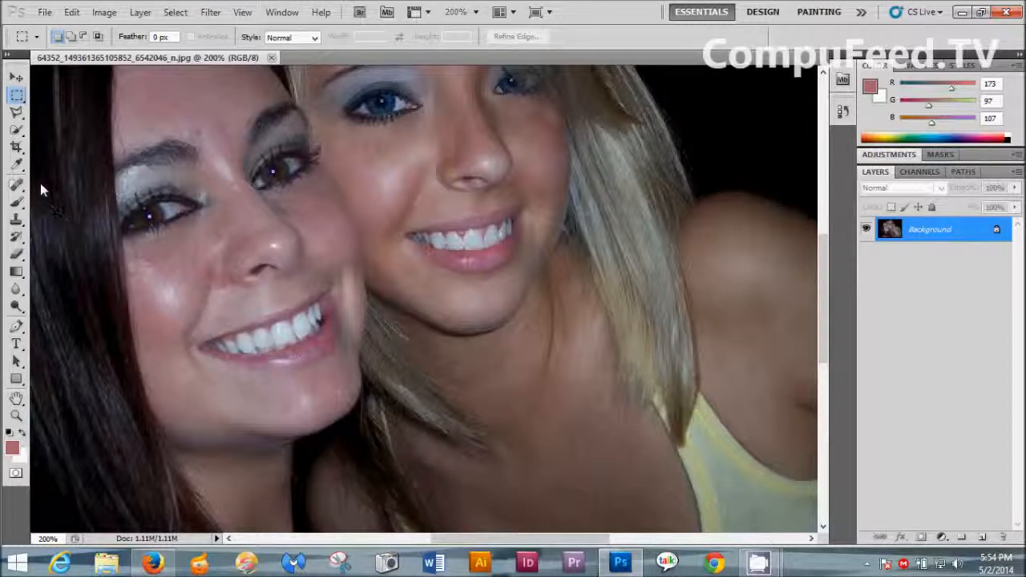
left_click(17, 184)
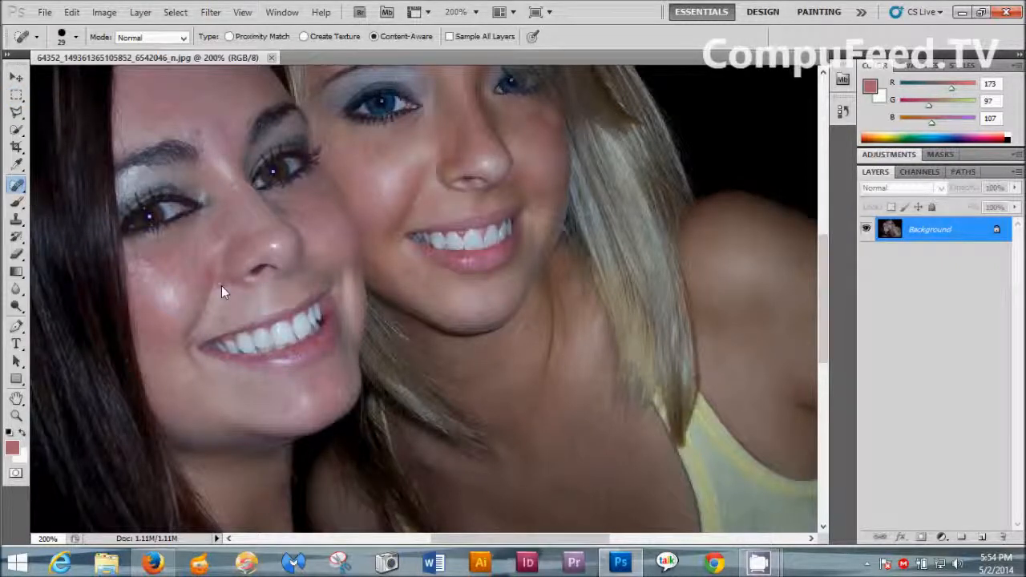
left_click(222, 285)
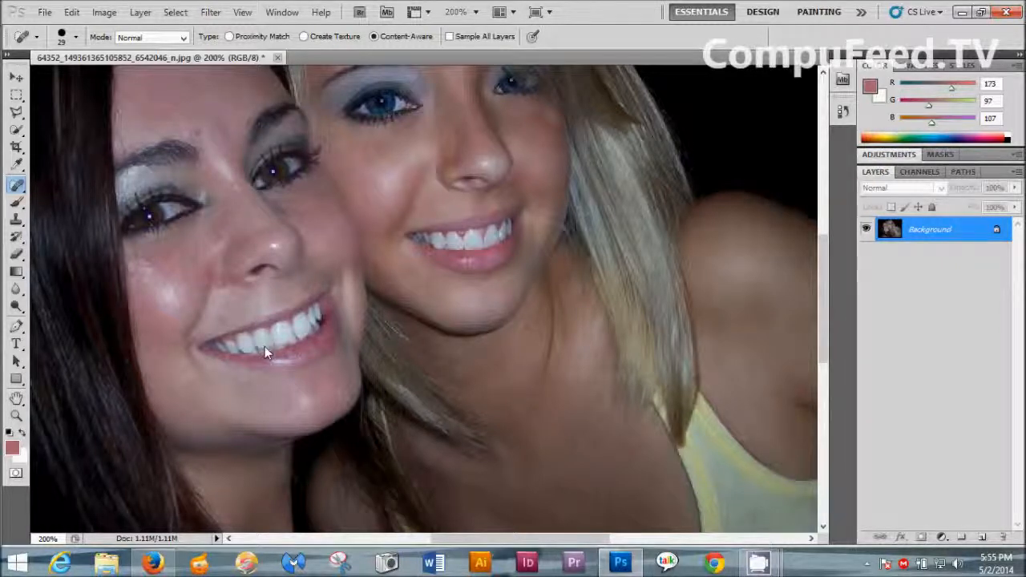
Step: Reduce the Spot Healing Brush size to 8 px
left_click(75, 37)
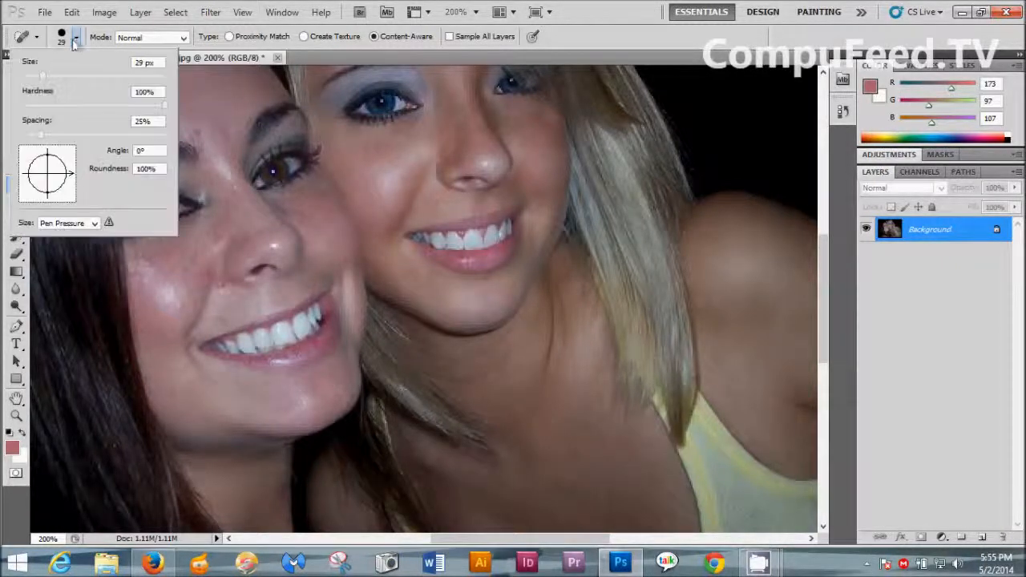
left_click_drag(41, 75, 30, 76)
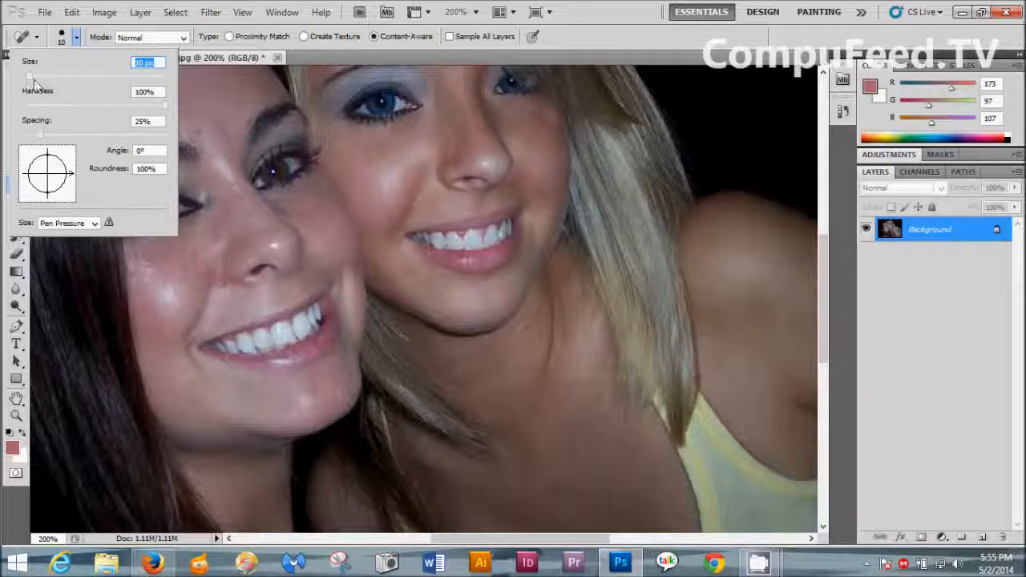
left_click_drag(30, 76, 28, 78)
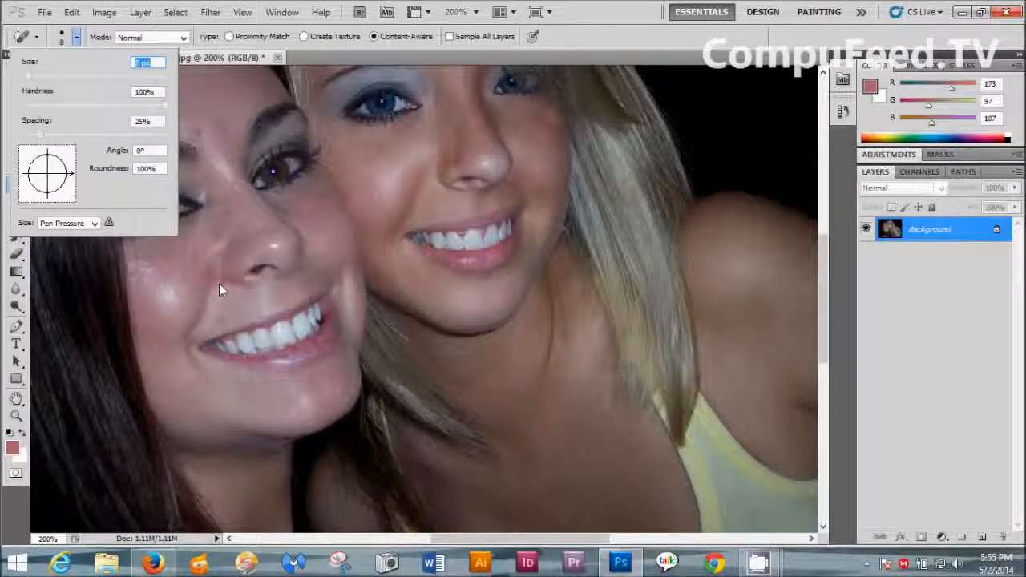
left_click(351, 59)
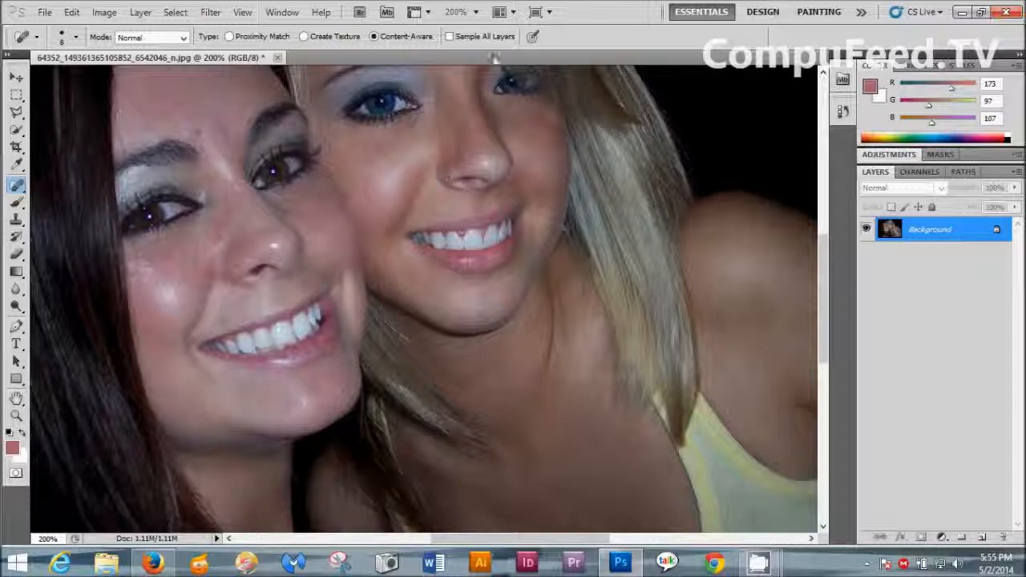
Step: View the photo of the two women at 100% and close it without saving the changes
left_click(475, 12)
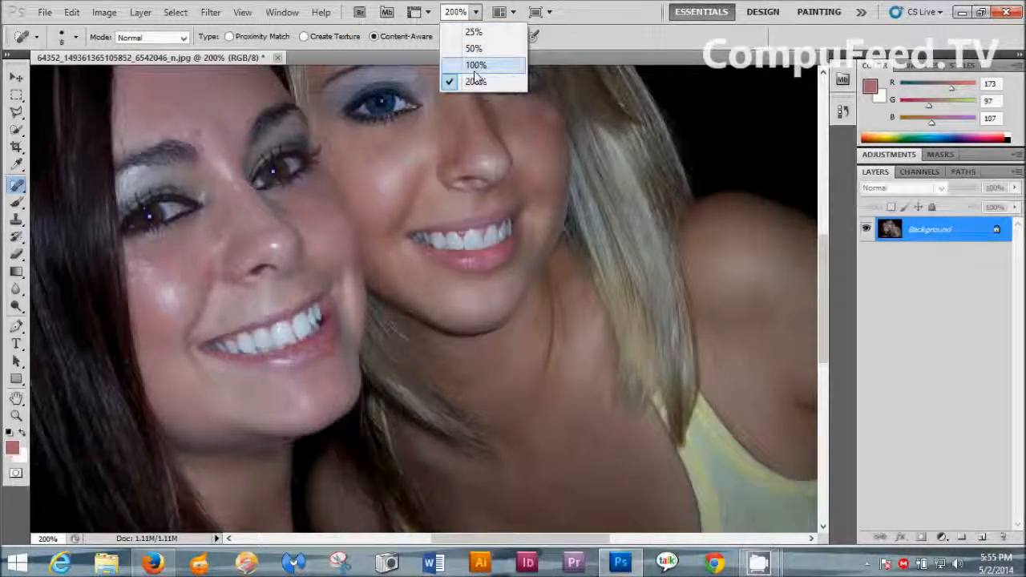
left_click(475, 65)
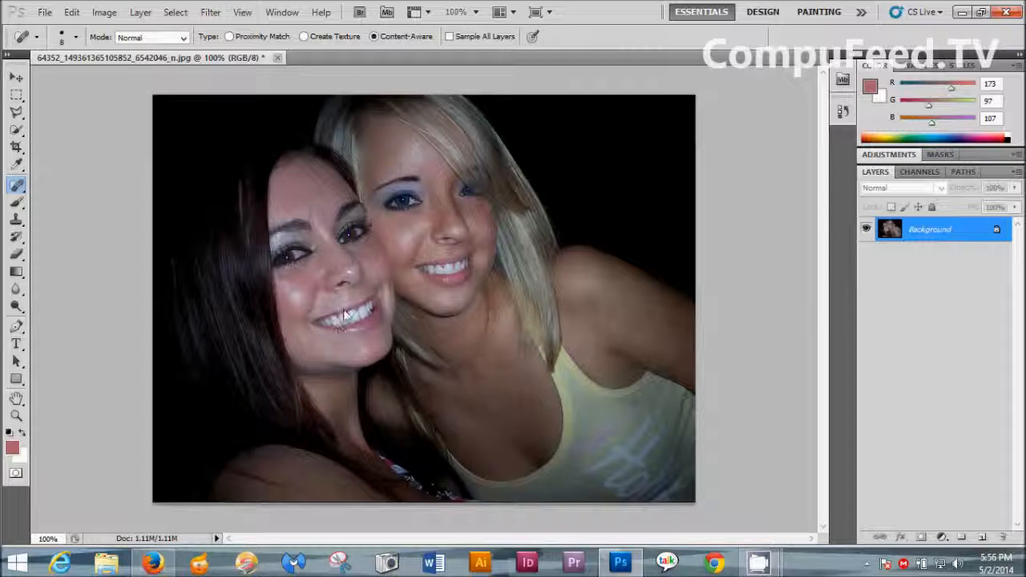
left_click(278, 59)
left_click(522, 231)
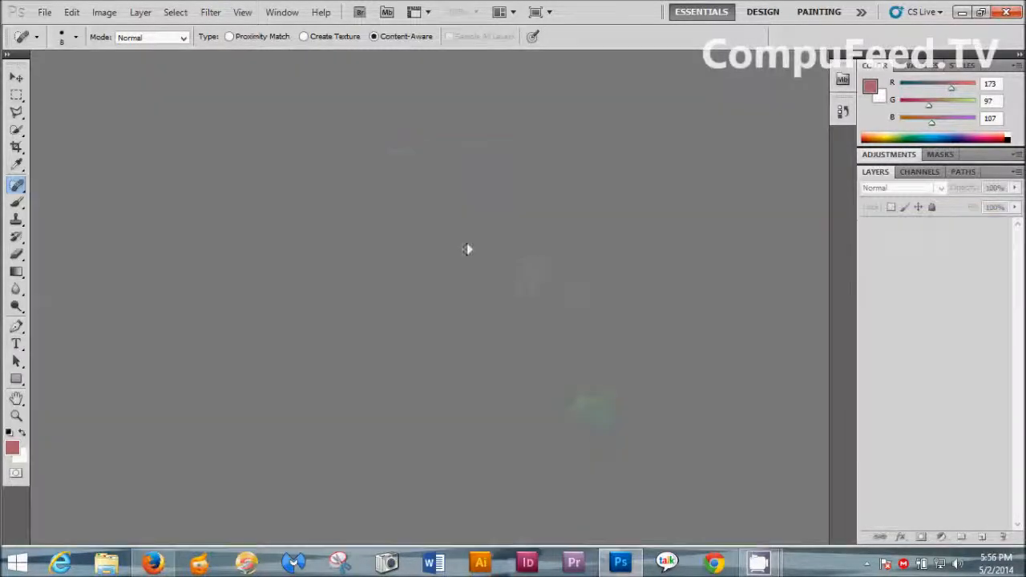
mouse_move(1025, 1)
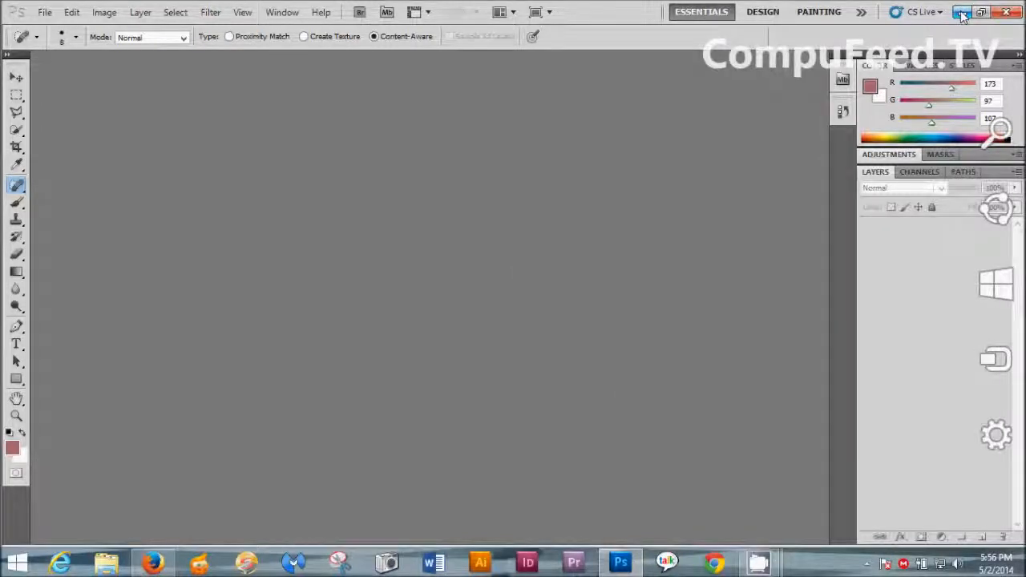